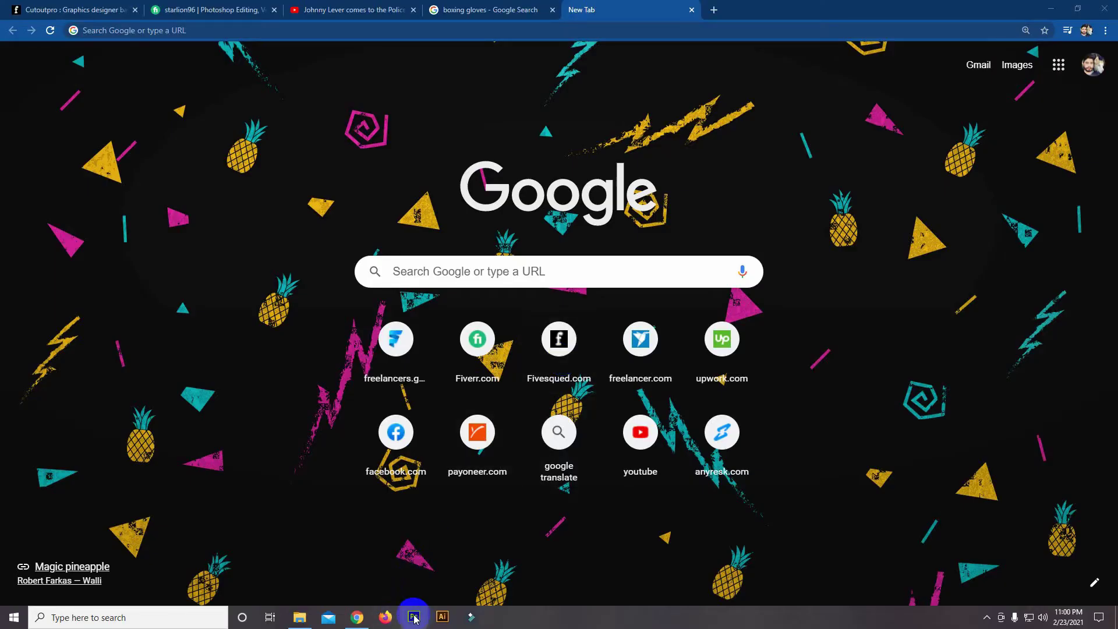
Launch Photoshop CS6 from the Windows taskbar.
left_click(415, 618)
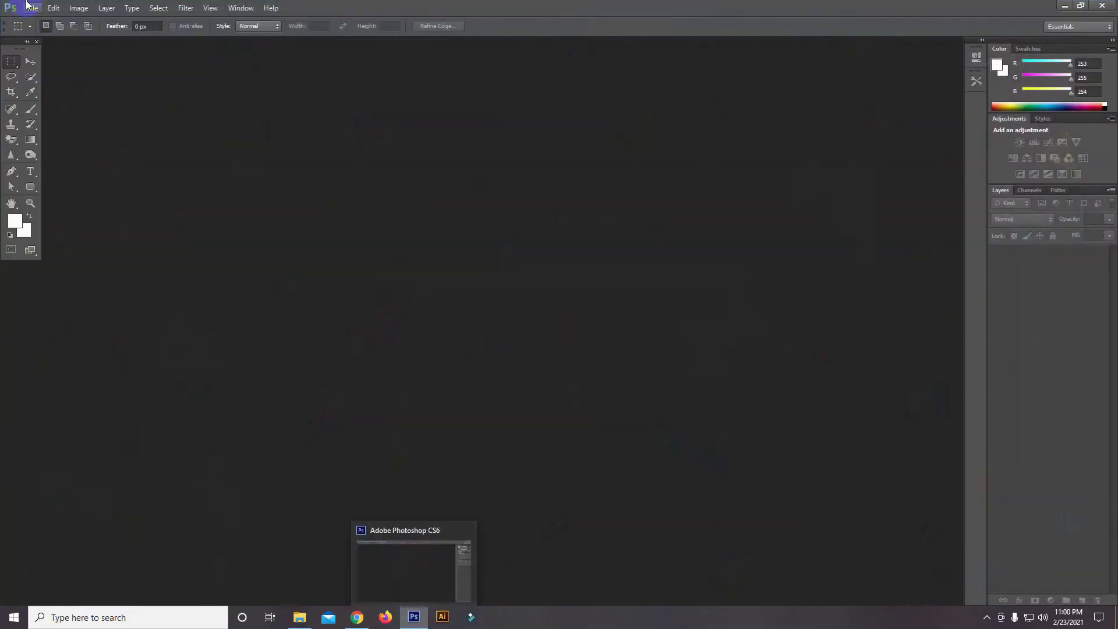
Open the red boxing gloves JPG from the Downloads folder.
left_click(31, 8)
left_click(44, 30)
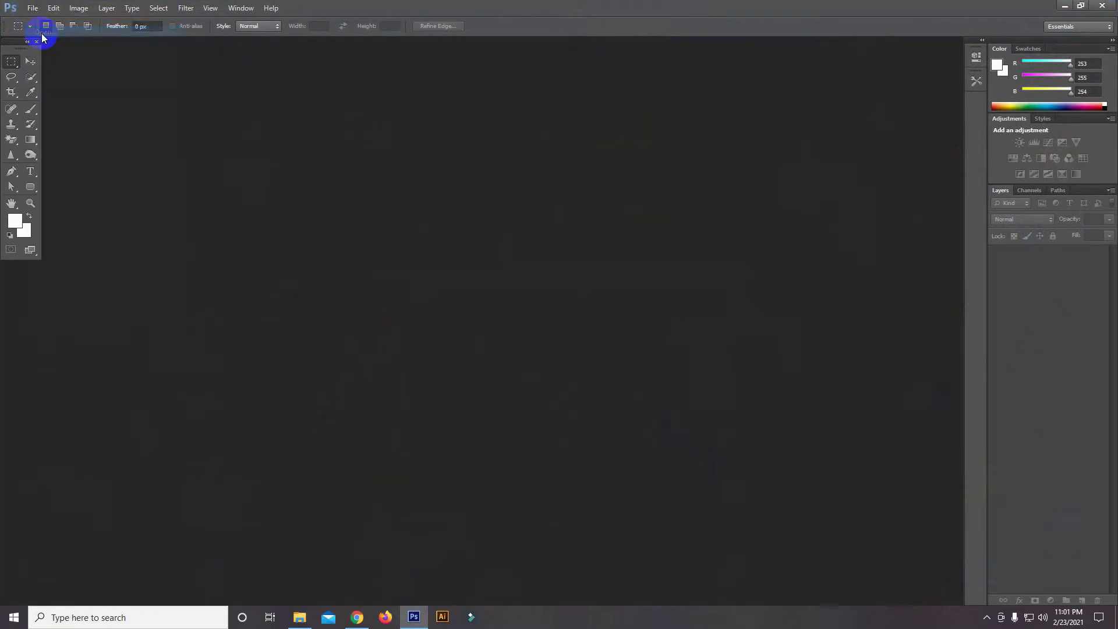
left_click(335, 211)
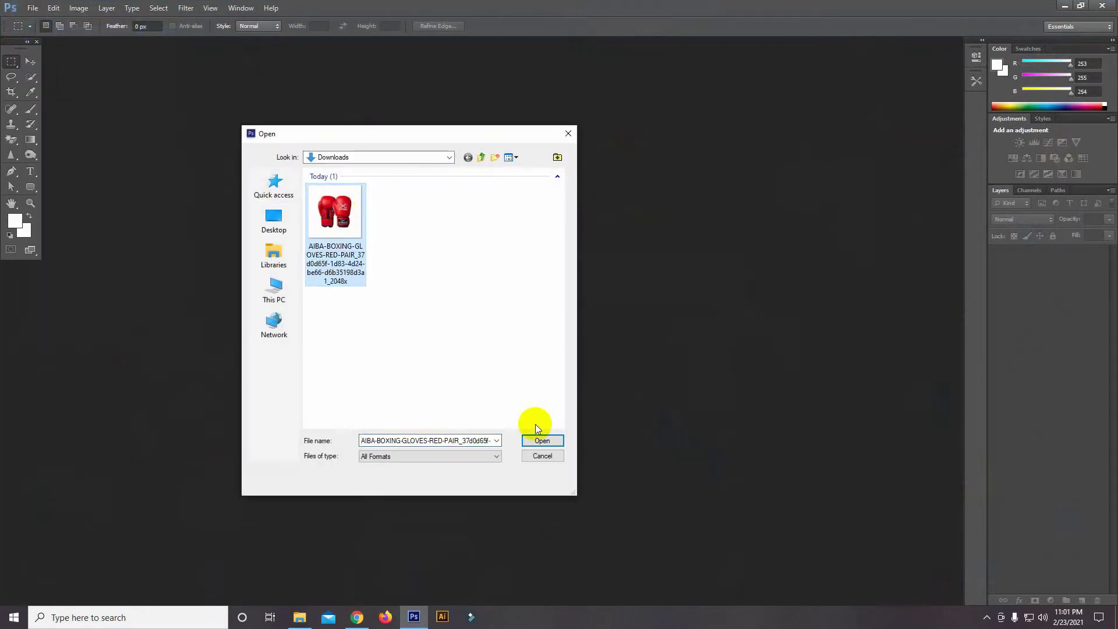
left_click(542, 441)
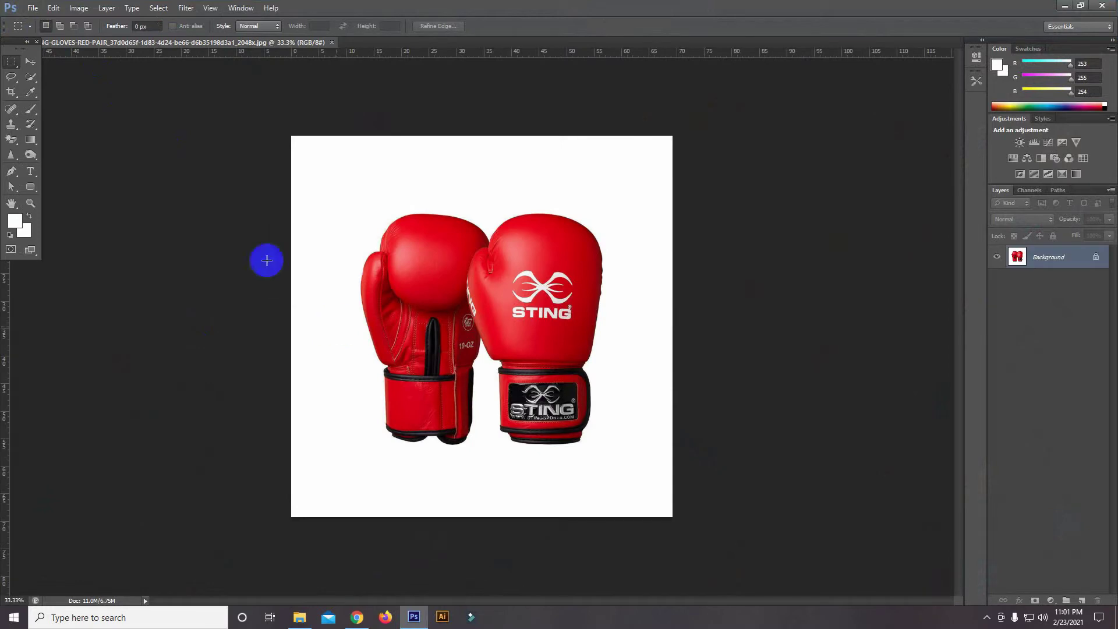
Zoom in and pan to bring the bottom of the left glove into view.
left_click(32, 64)
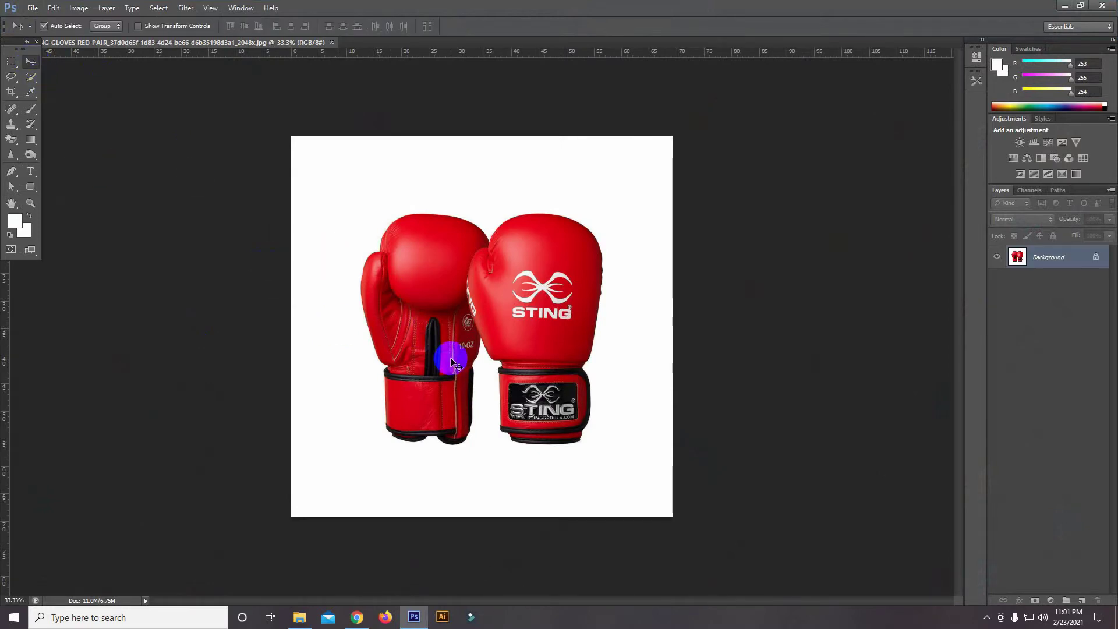
scroll(439, 378, "up", 1)
scroll(440, 377, "up", 1)
scroll(438, 373, "up", 1)
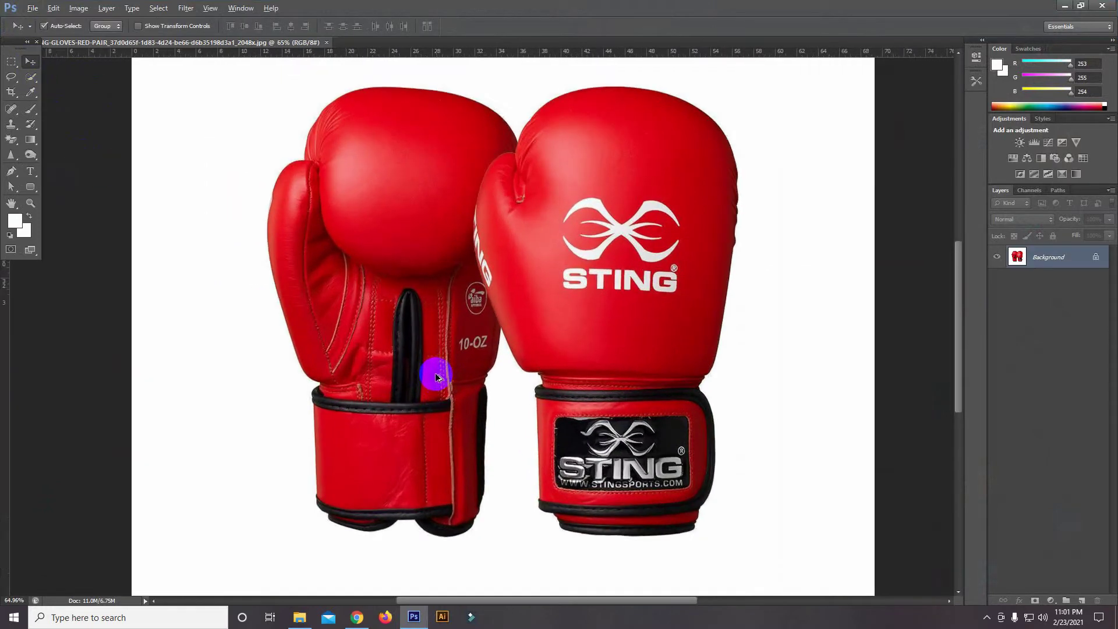
scroll(438, 373, "up", 1)
scroll(434, 375, "up", 2)
scroll(429, 378, "up", 1)
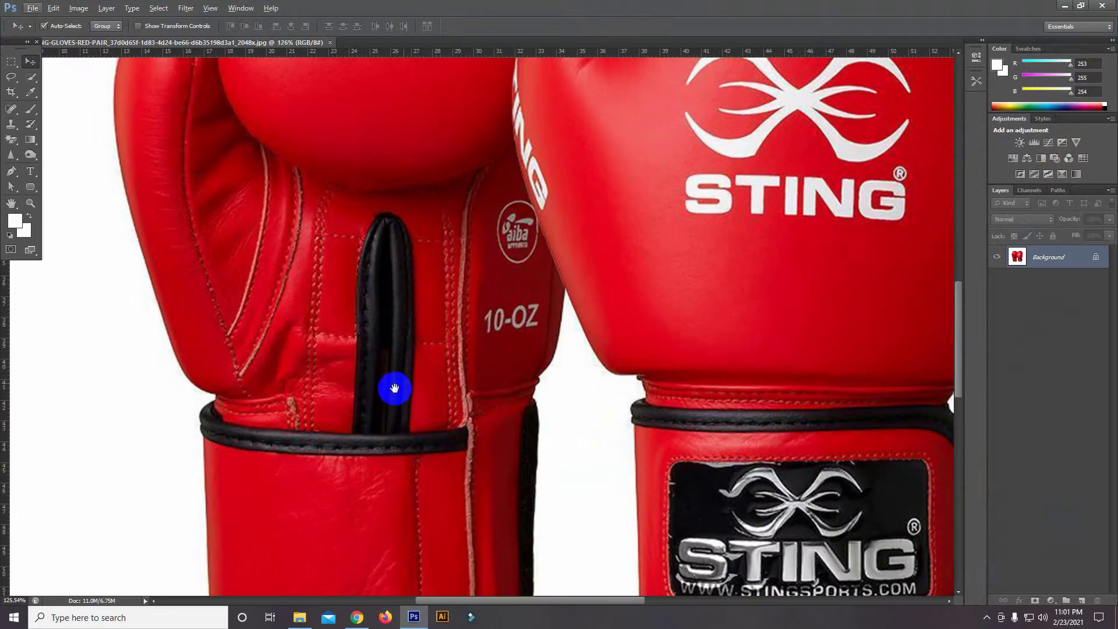
left_click_drag(392, 387, 555, 227)
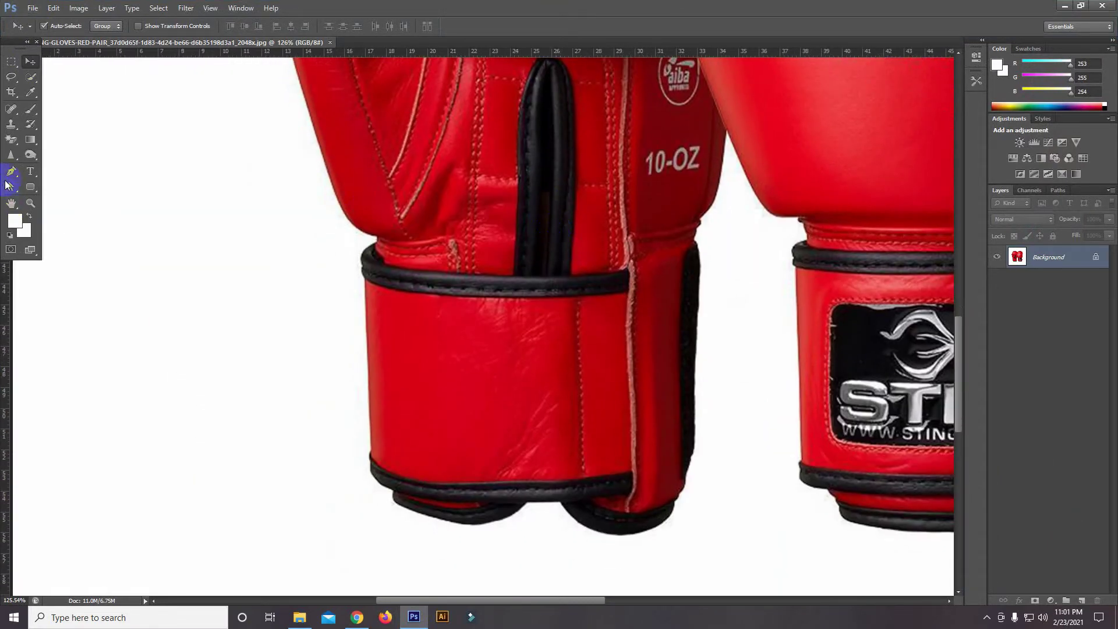
Start a Pen path under the left cuff, curving along its bottom and up its left edge.
left_click(8, 175)
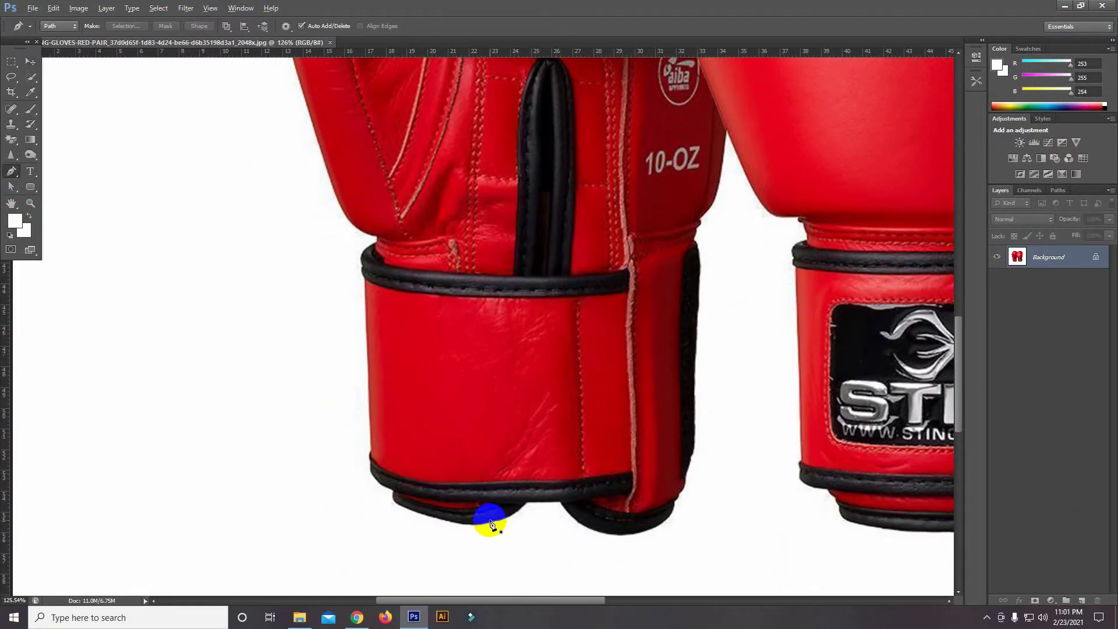
scroll(493, 516, "up", 1)
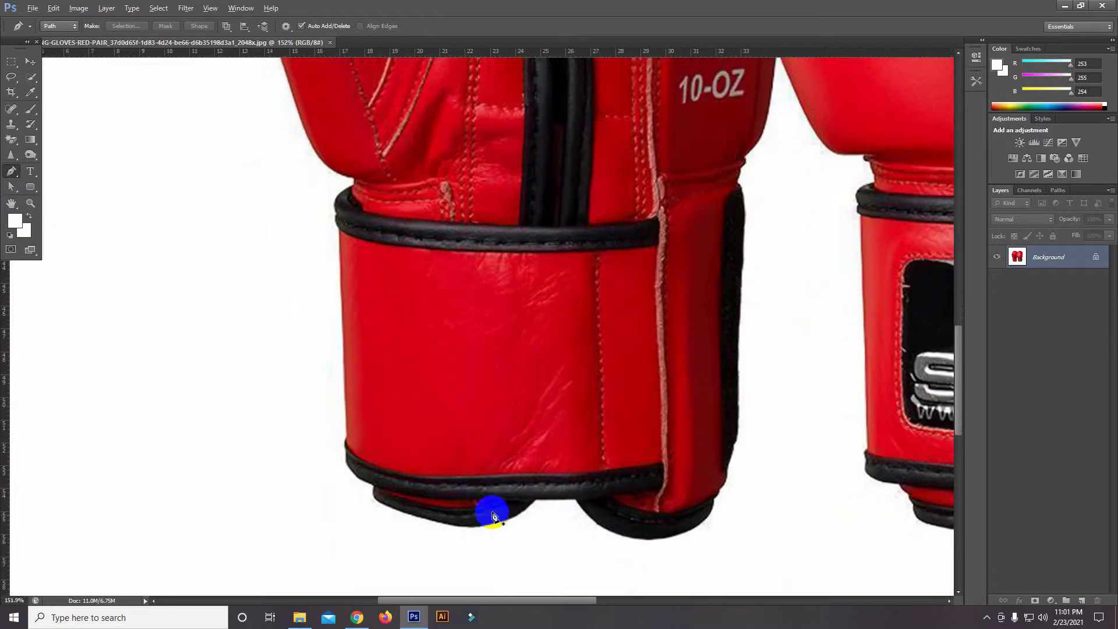
left_click(534, 500)
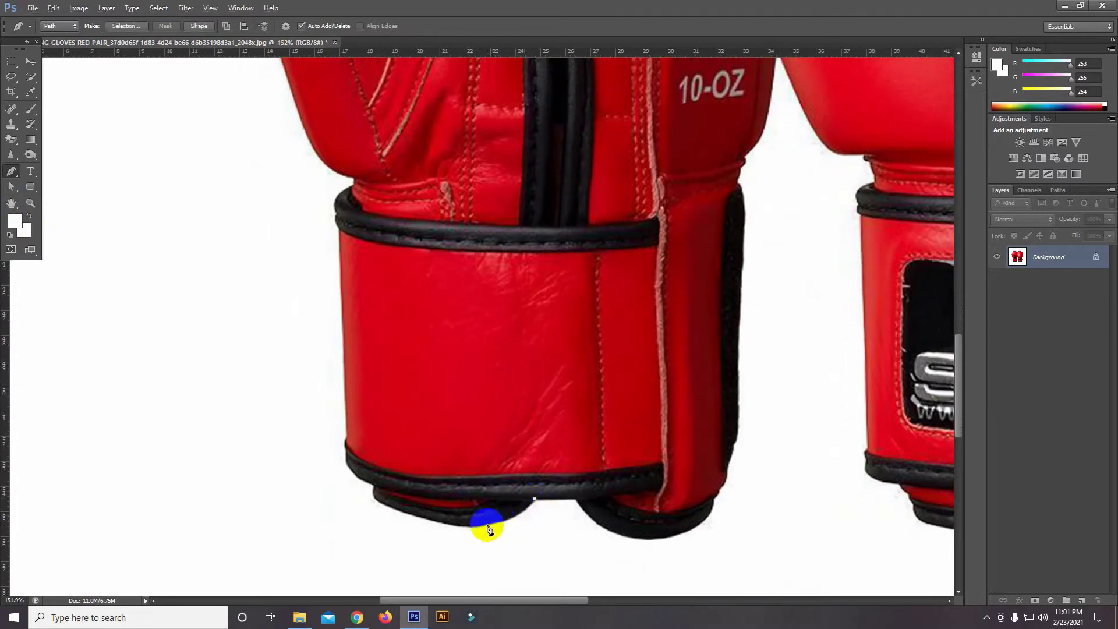
left_click_drag(474, 526, 459, 527)
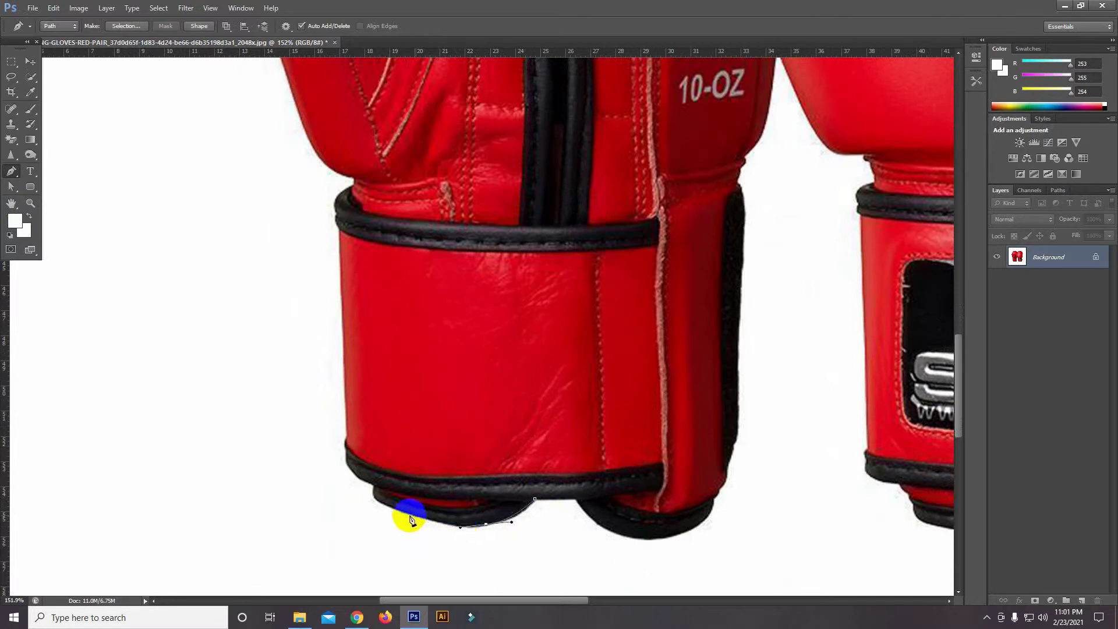
left_click_drag(392, 508, 387, 505)
left_click(374, 487)
left_click_drag(347, 437, 345, 438)
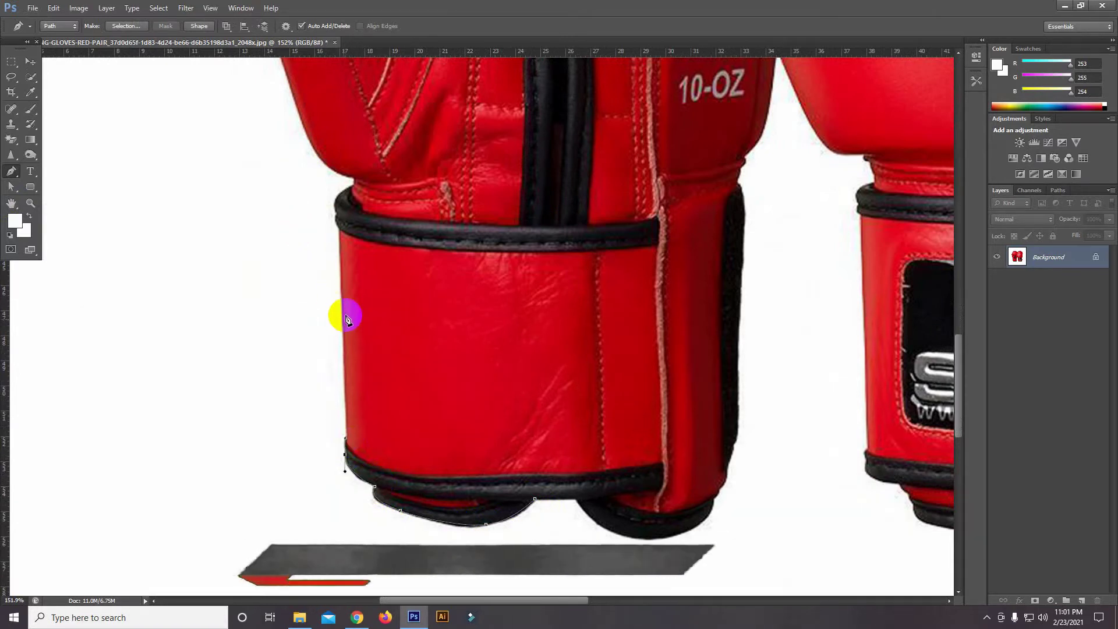
left_click_drag(343, 300, 341, 249)
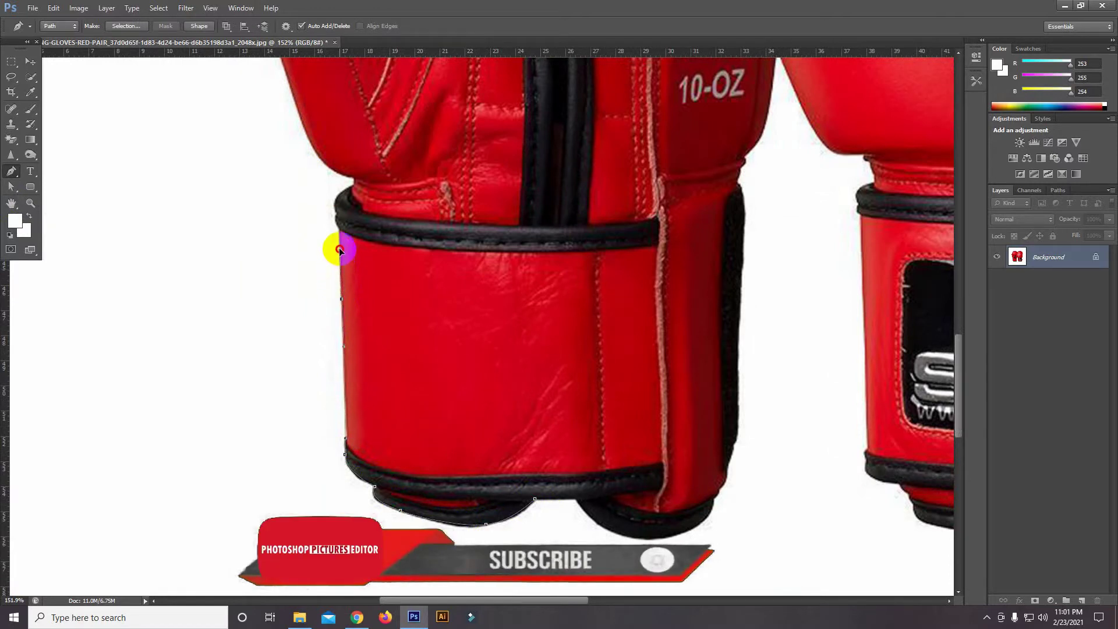
Continue the path up the glove's left side, around the thumb to the glove top.
mouse_move(342, 234)
left_mouse_down()
mouse_move(423, 370)
mouse_move(427, 350)
left_mouse_up()
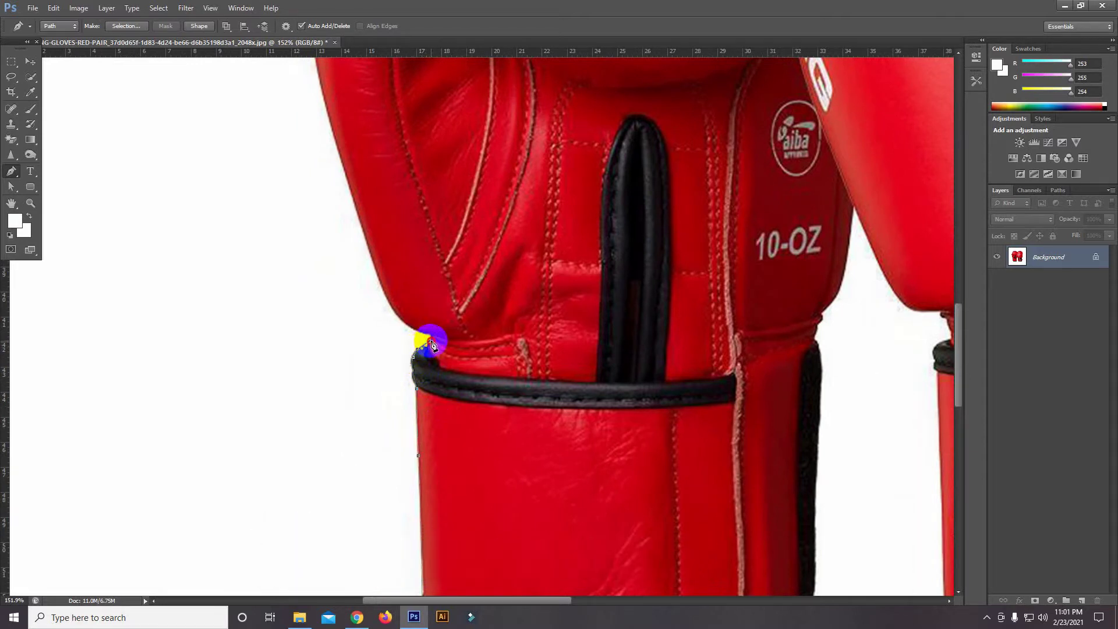
mouse_move(432, 346)
left_mouse_down()
mouse_move(414, 331)
mouse_move(455, 440)
left_mouse_up()
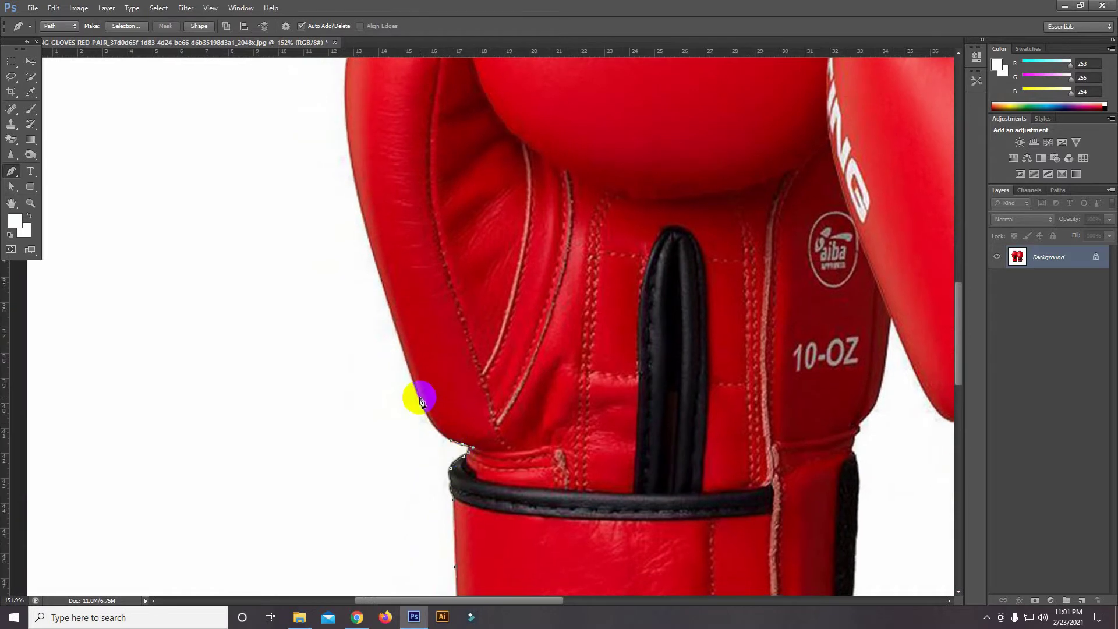
mouse_move(419, 396)
left_mouse_down()
mouse_move(408, 362)
mouse_move(437, 481)
left_mouse_up()
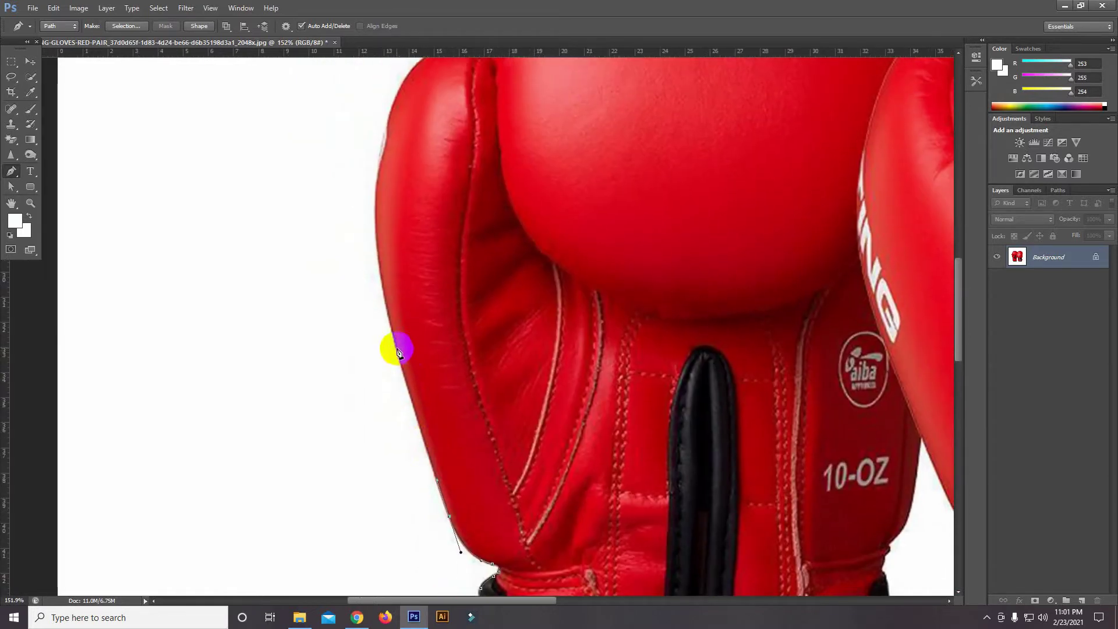
mouse_move(397, 351)
left_mouse_down()
mouse_move(388, 309)
mouse_move(419, 447)
left_mouse_up()
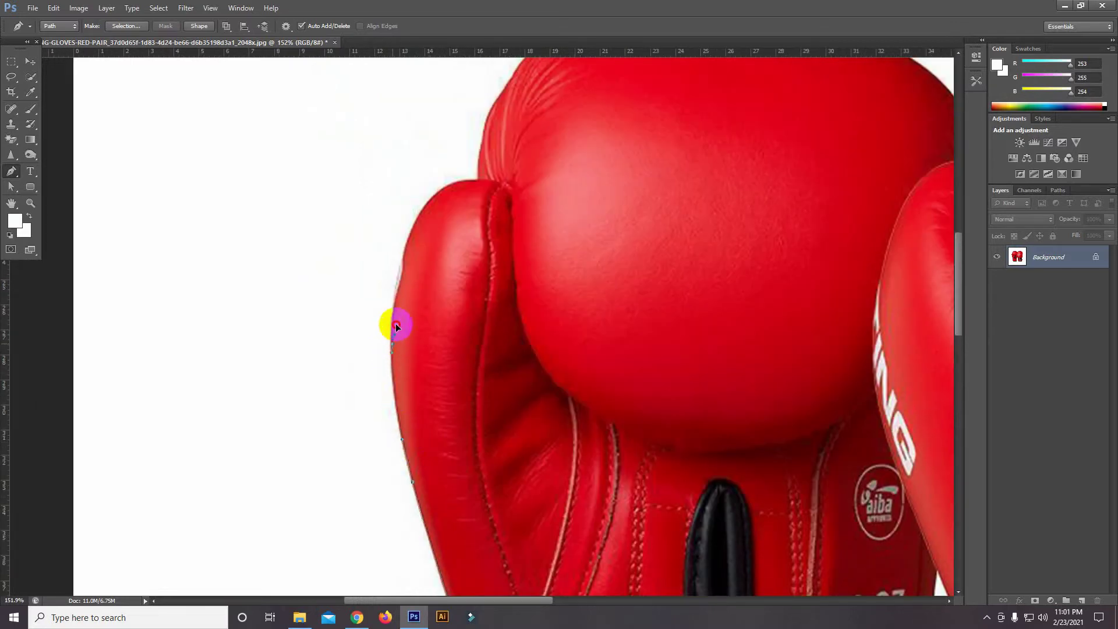
left_click_drag(393, 302, 410, 229)
mouse_move(452, 182)
left_mouse_down()
mouse_move(481, 183)
mouse_move(482, 339)
left_mouse_up()
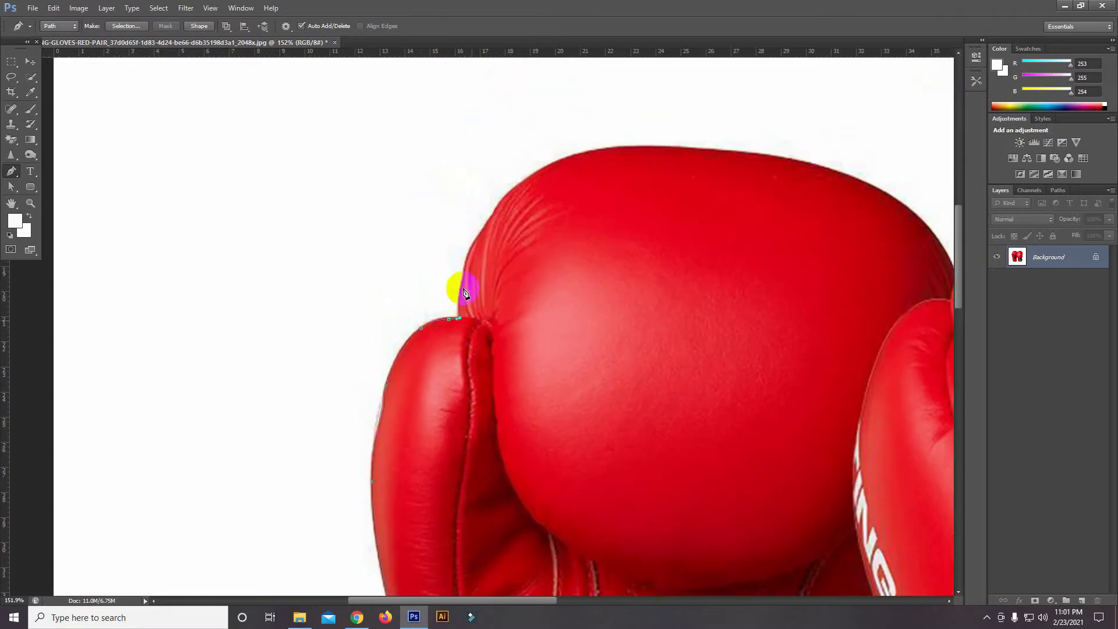
left_click_drag(475, 247, 480, 231)
left_click_drag(503, 195, 547, 170)
Trace across the left glove's top and down into the notch between the gloves.
left_click(560, 160)
scroll(432, 249, "right", 5)
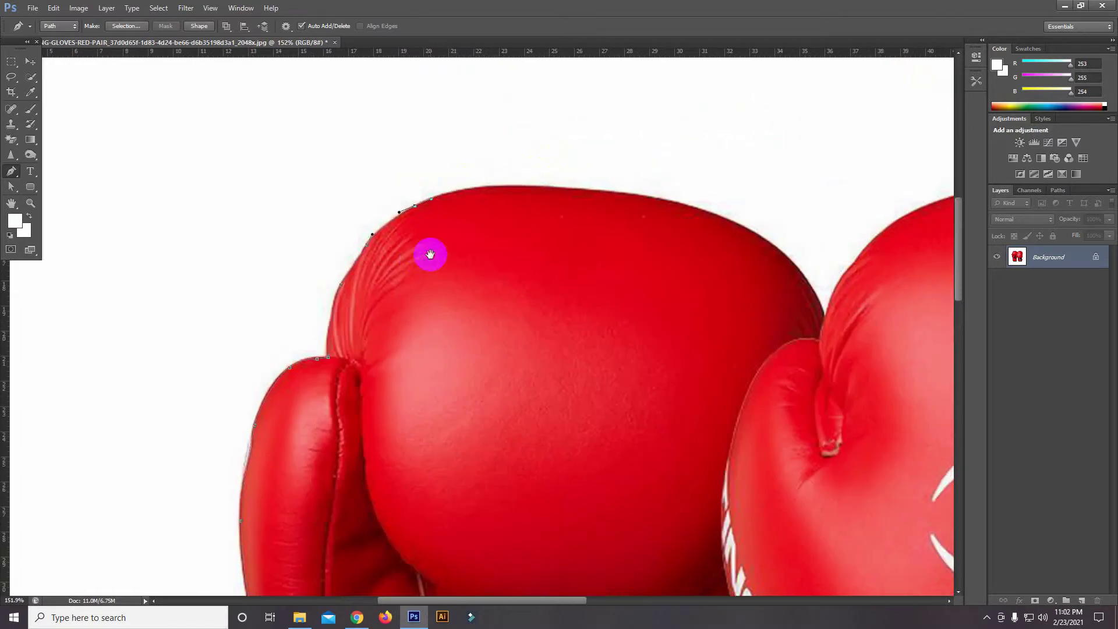
left_click_drag(508, 187, 543, 187)
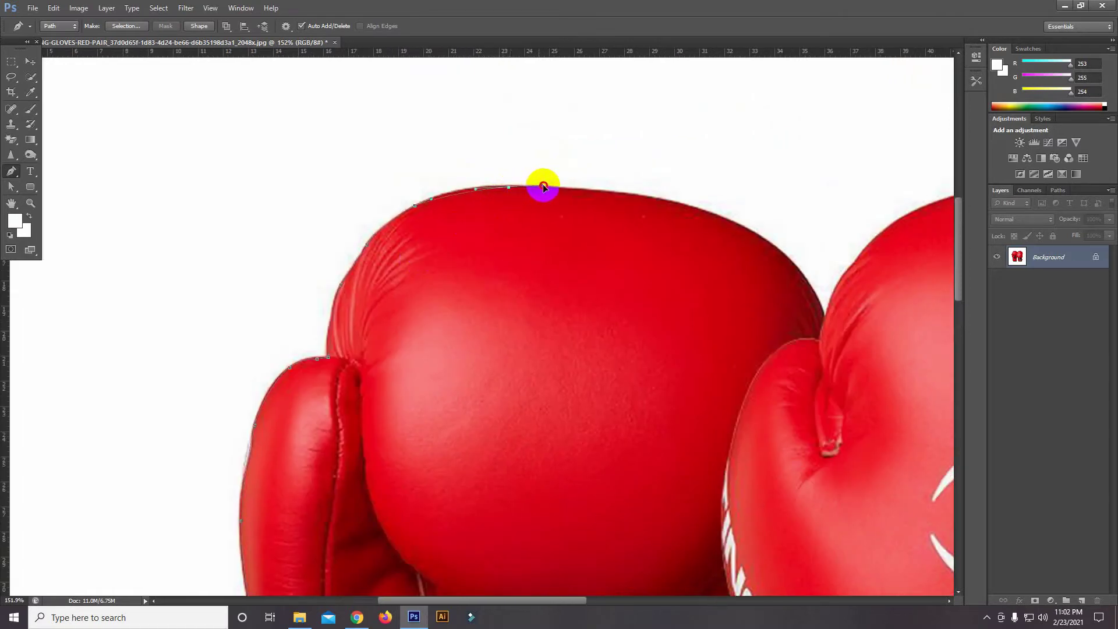
scroll(418, 232, "right", 6)
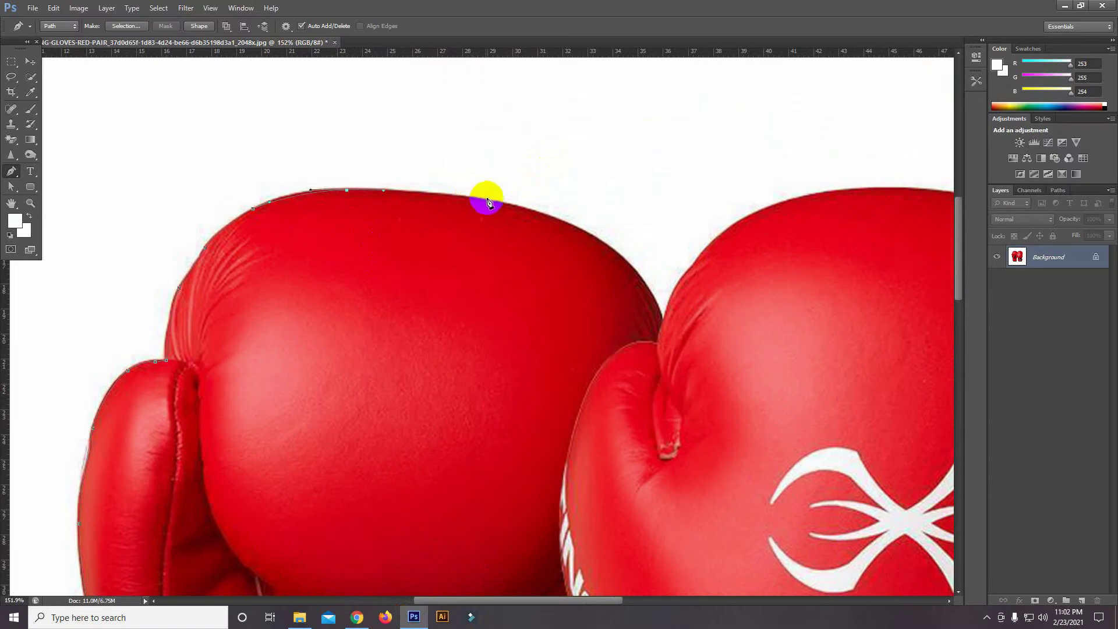
left_click_drag(487, 202, 527, 209)
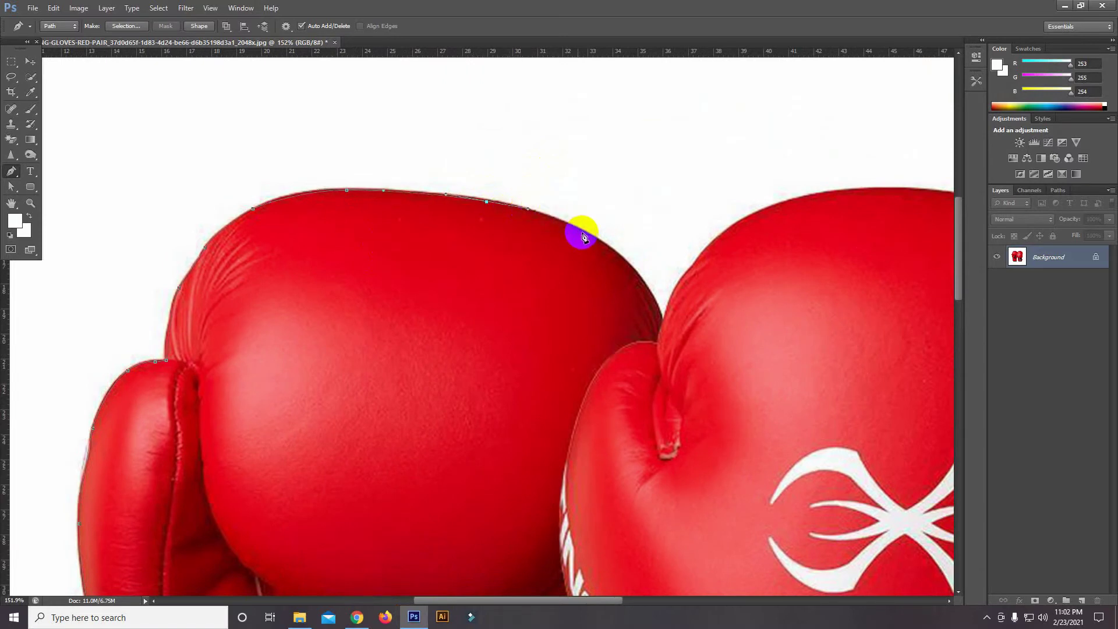
left_click_drag(589, 235, 615, 252)
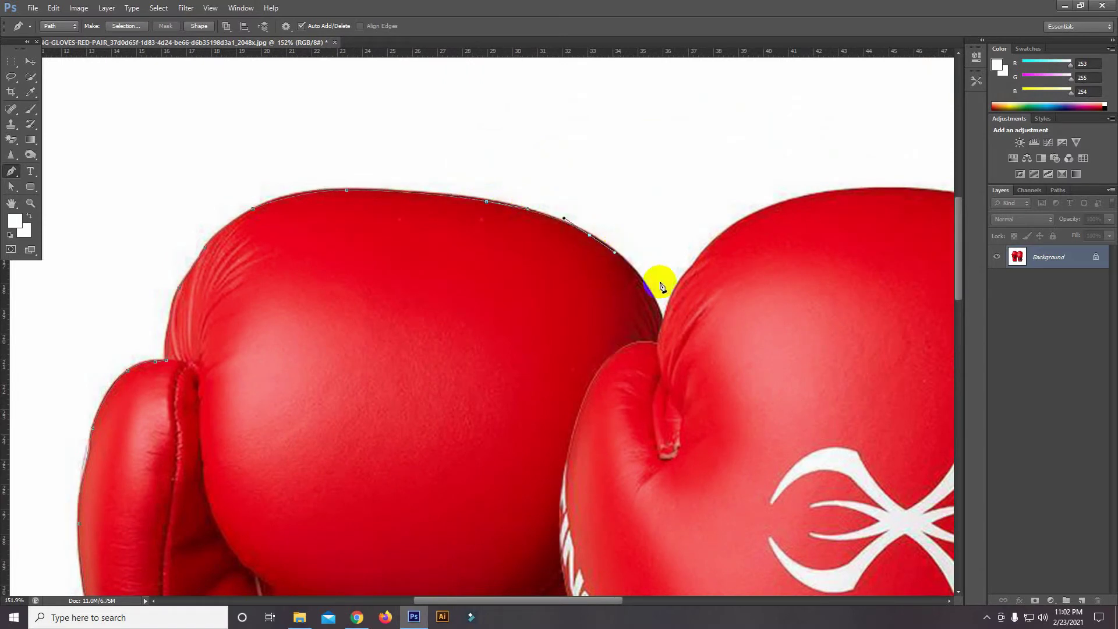
left_click_drag(650, 296, 662, 321)
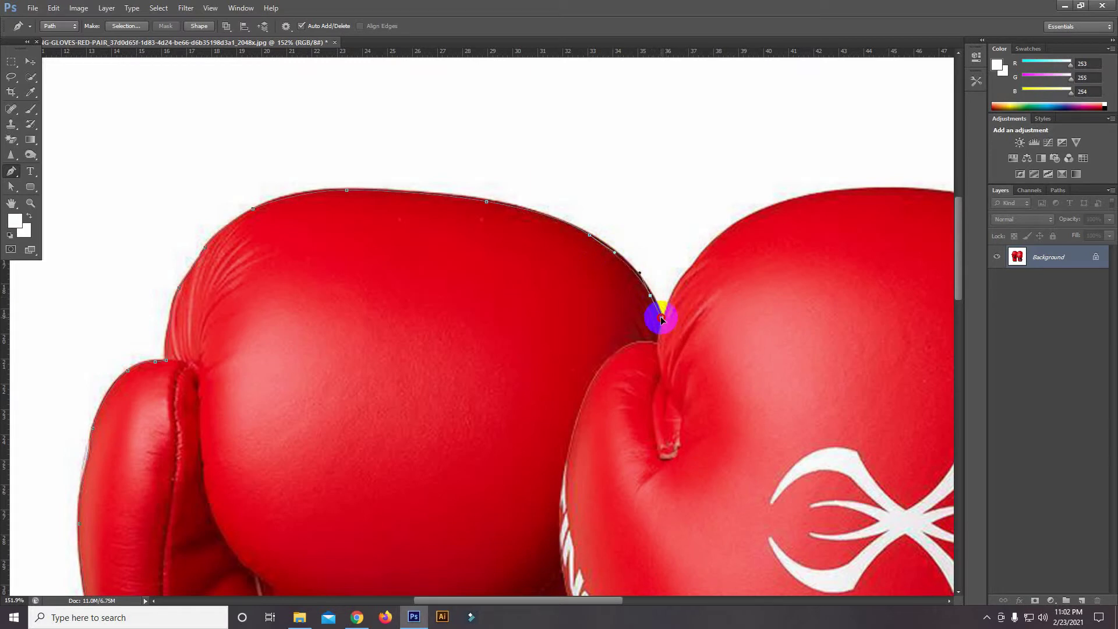
left_click(663, 320)
Continue the path up and along the right glove's rounded crown.
scroll(466, 312, "right", 5)
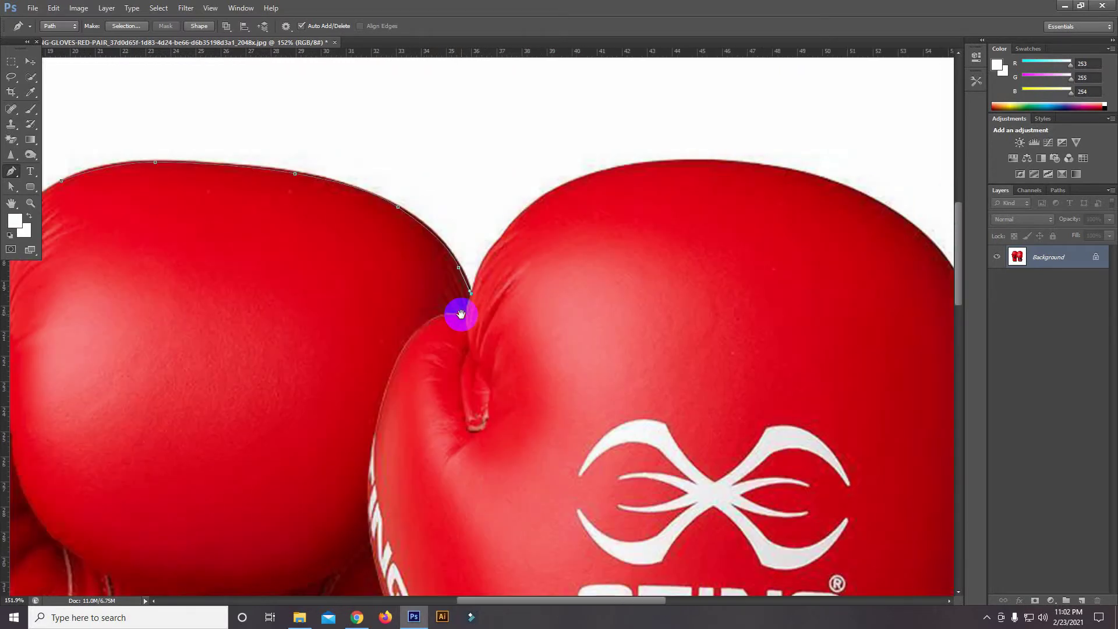
left_click_drag(512, 222, 527, 206)
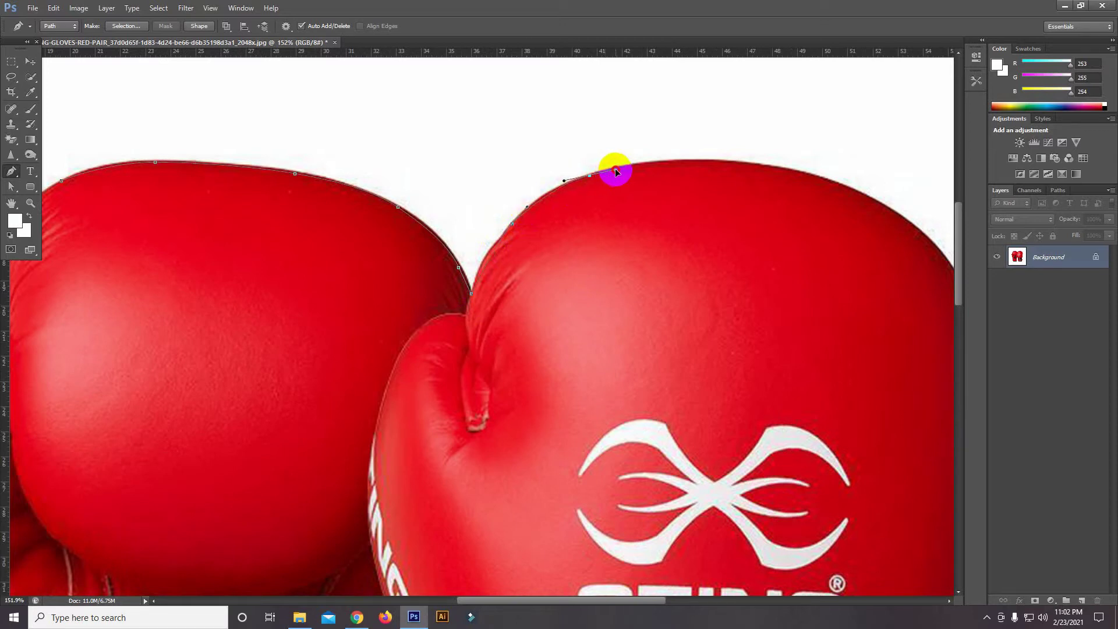
scroll(472, 263, "right", 5)
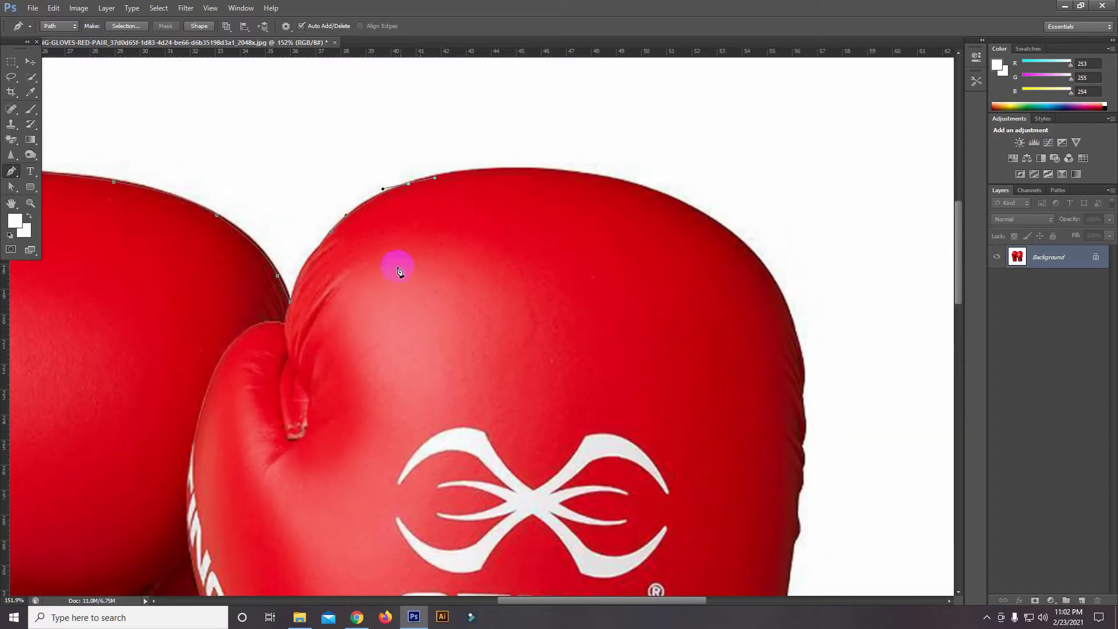
left_click(408, 184, "alt")
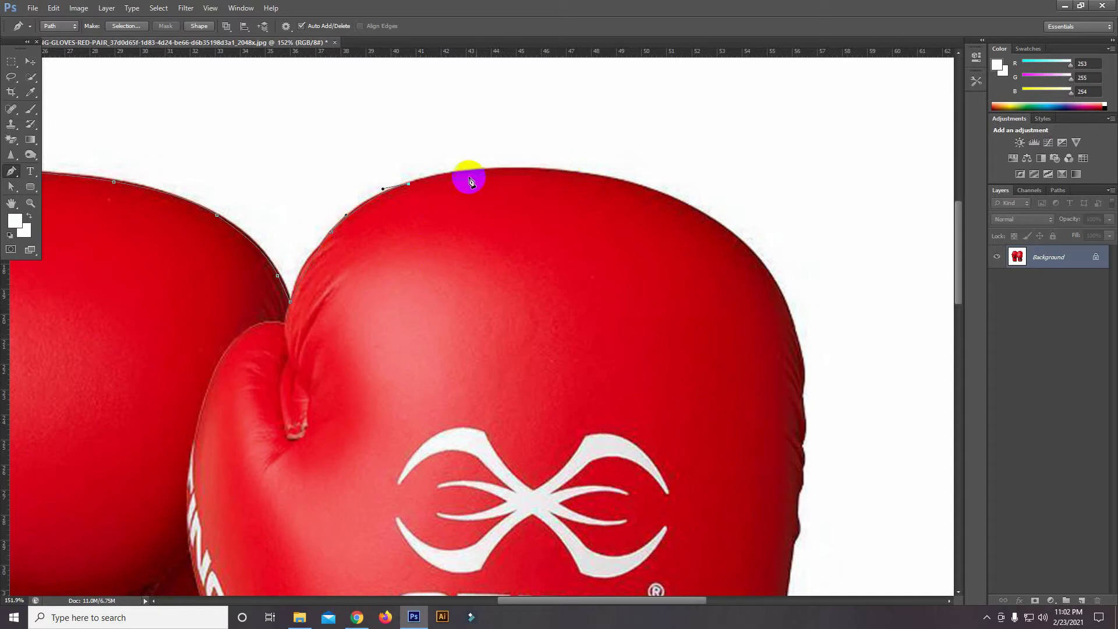
left_click_drag(467, 170, 497, 171)
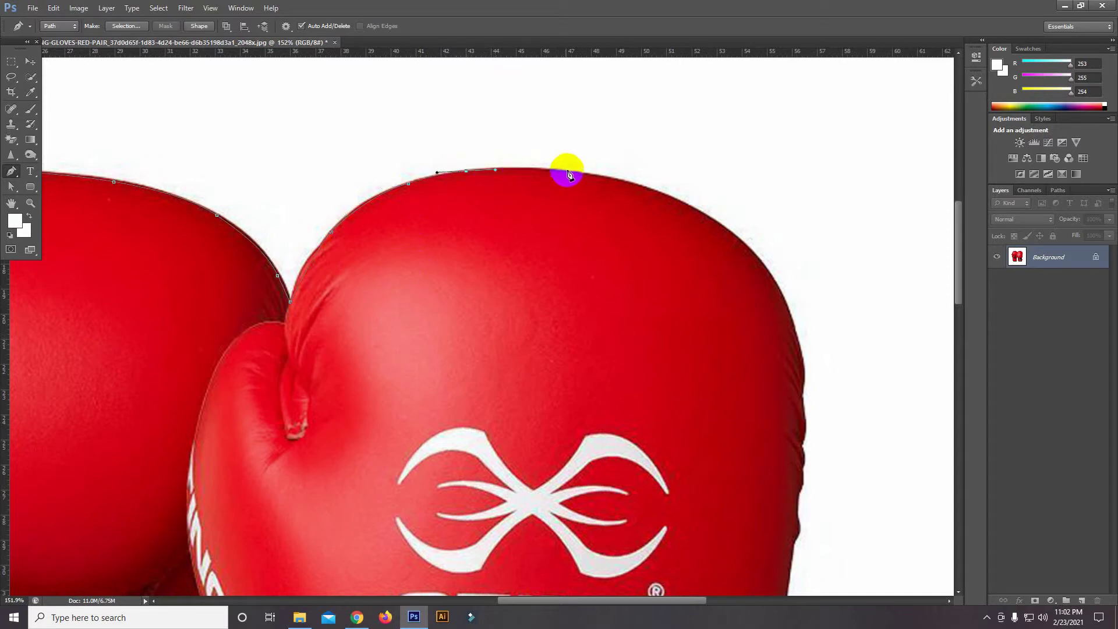
left_click(612, 180)
left_click_drag(616, 181, 446, 195)
left_click(495, 177)
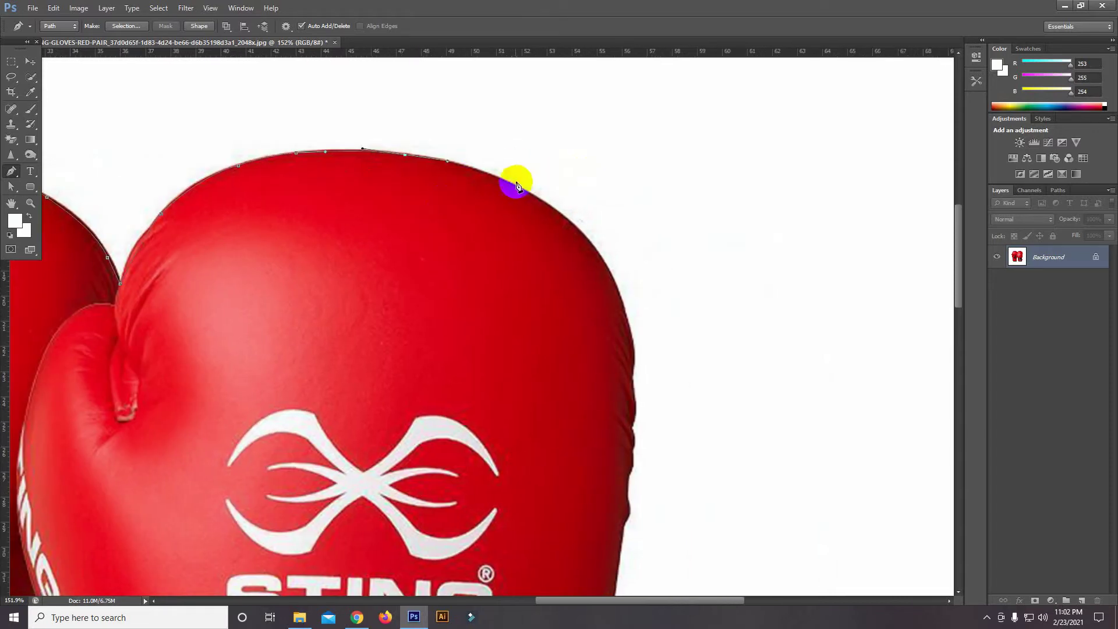
left_click(548, 205)
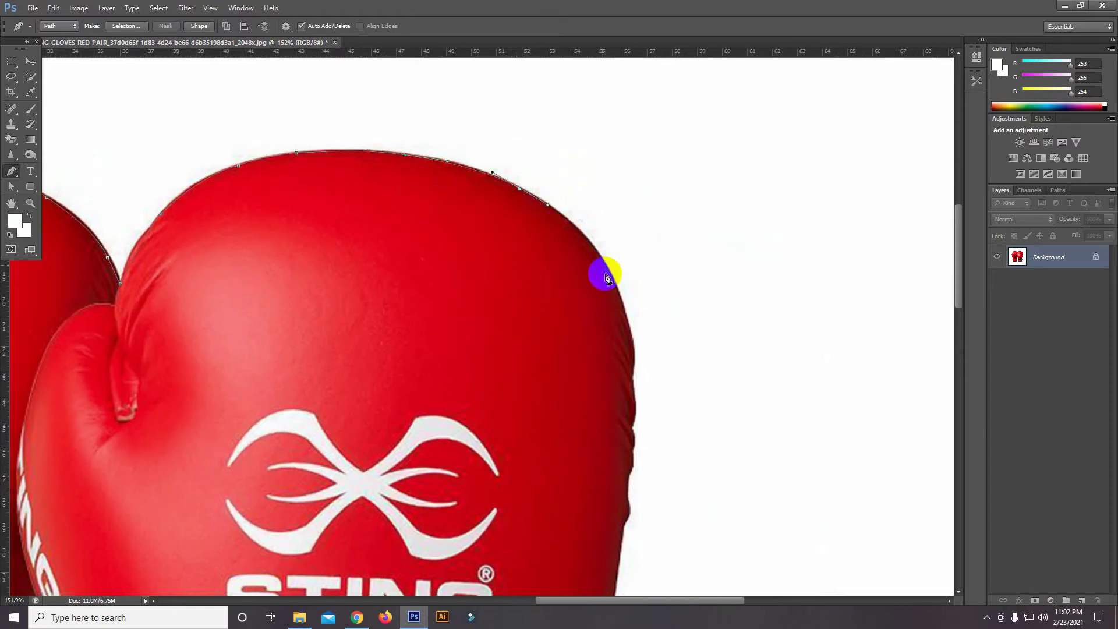
Trace down the right glove's outer edge to where it meets the cuff.
mouse_move(612, 280)
left_mouse_down()
mouse_move(626, 314)
mouse_move(626, 218)
mouse_move(615, 283)
left_mouse_up()
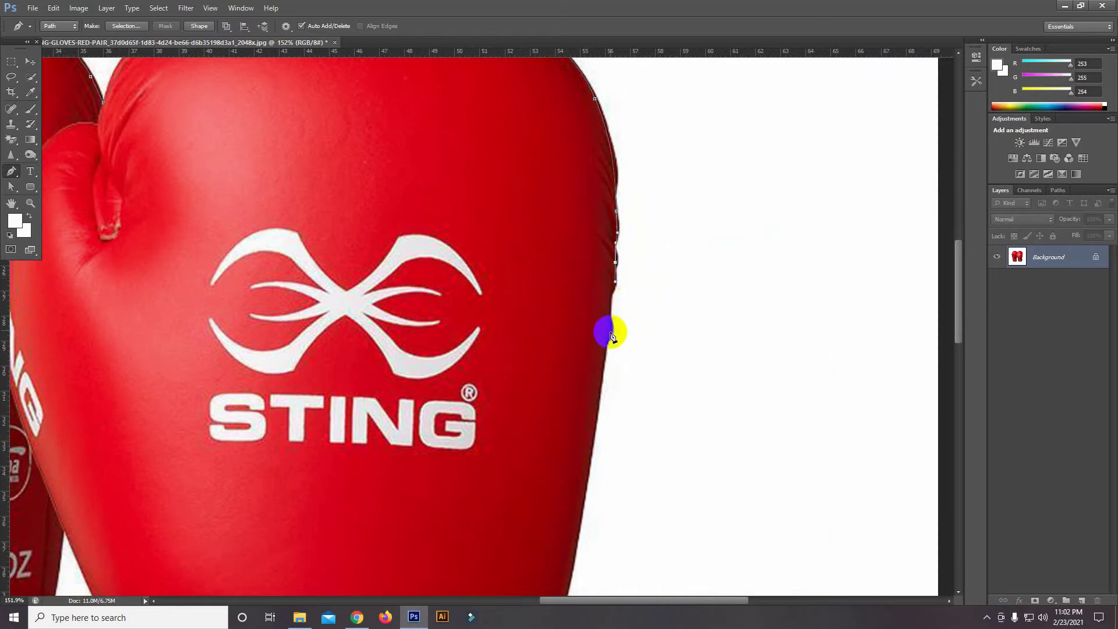
mouse_move(610, 341)
left_mouse_down()
mouse_move(604, 377)
mouse_move(623, 211)
left_mouse_up()
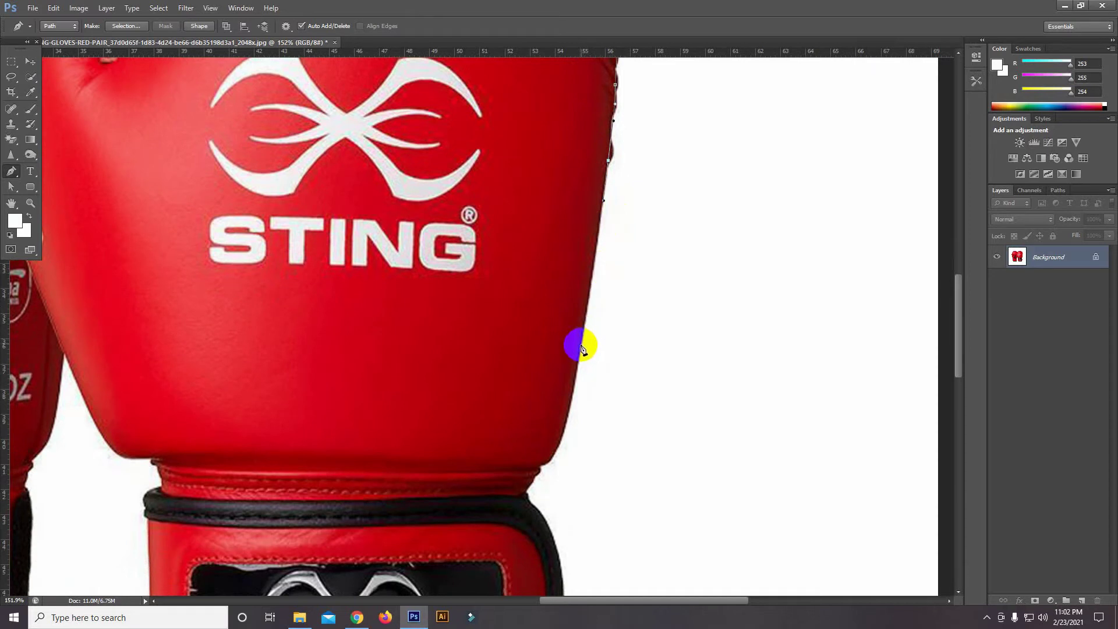
left_click_drag(582, 347, 572, 391)
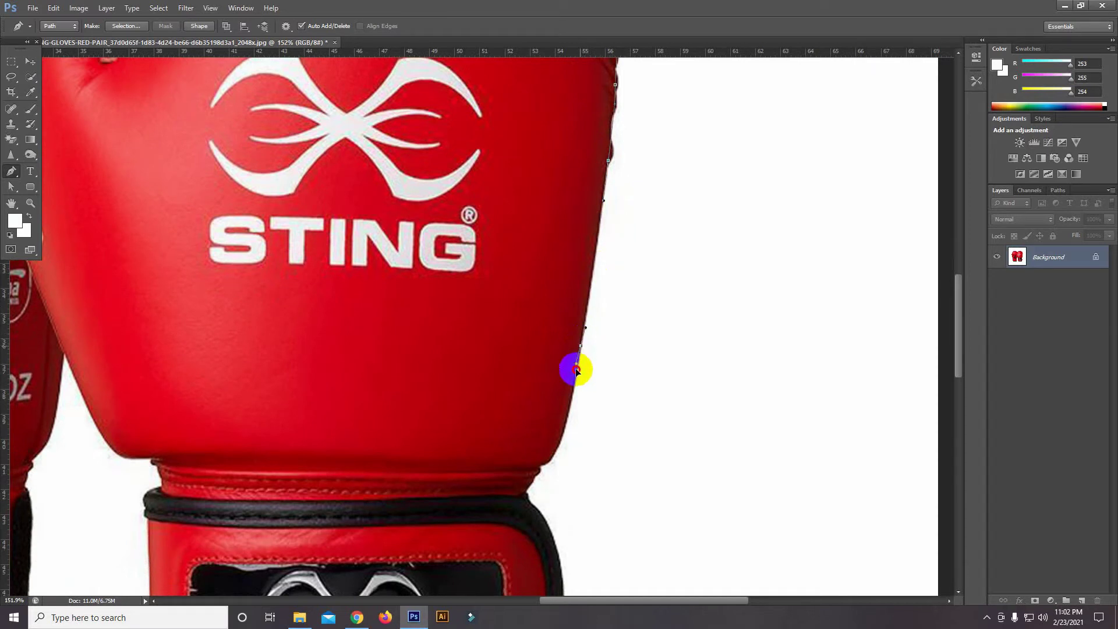
left_click(548, 466)
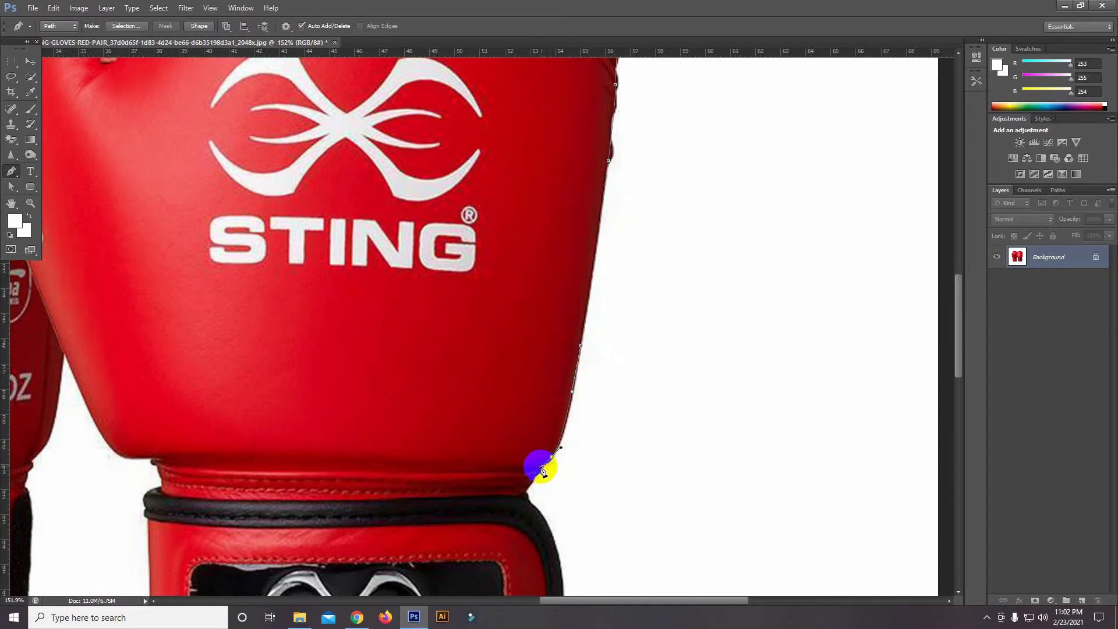
left_click_drag(559, 461, 569, 300)
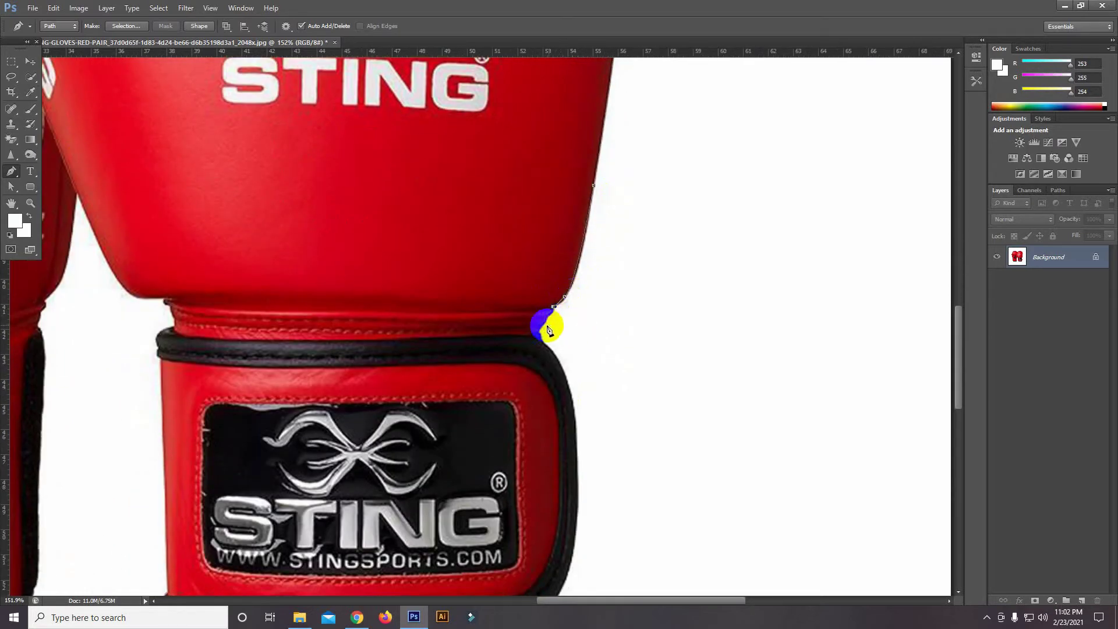
left_click(541, 326)
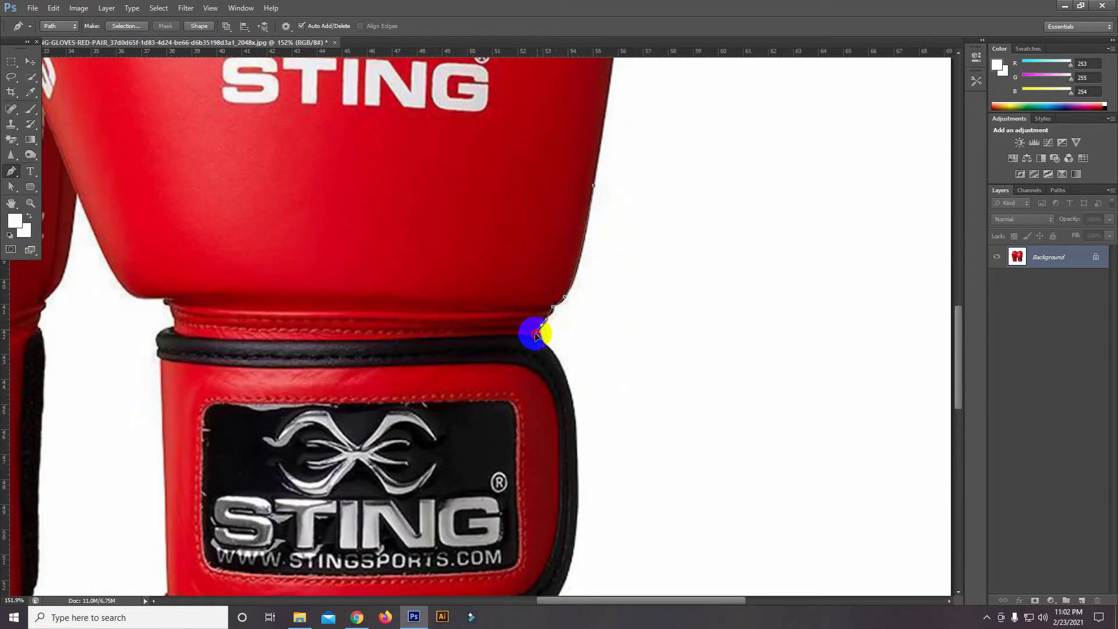
left_click(559, 359)
left_click_drag(559, 360, 597, 220)
Continue the outline down the cuff's right edge to its bottom corner.
left_click(593, 284)
left_click(593, 303)
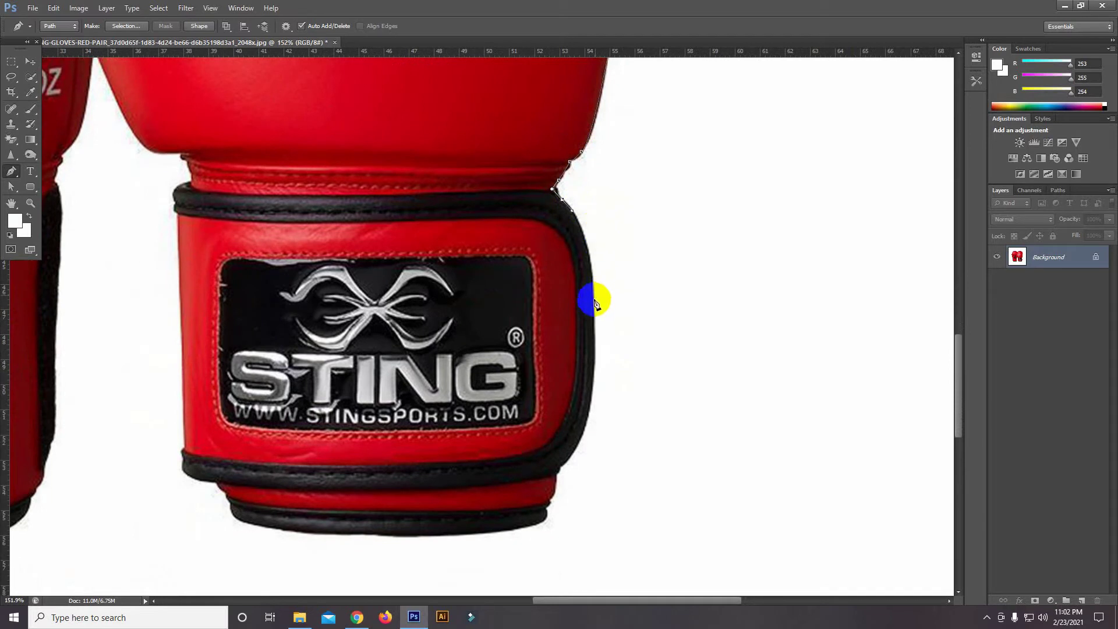
left_click(592, 328)
left_click_drag(593, 328, 593, 353)
left_click(593, 353)
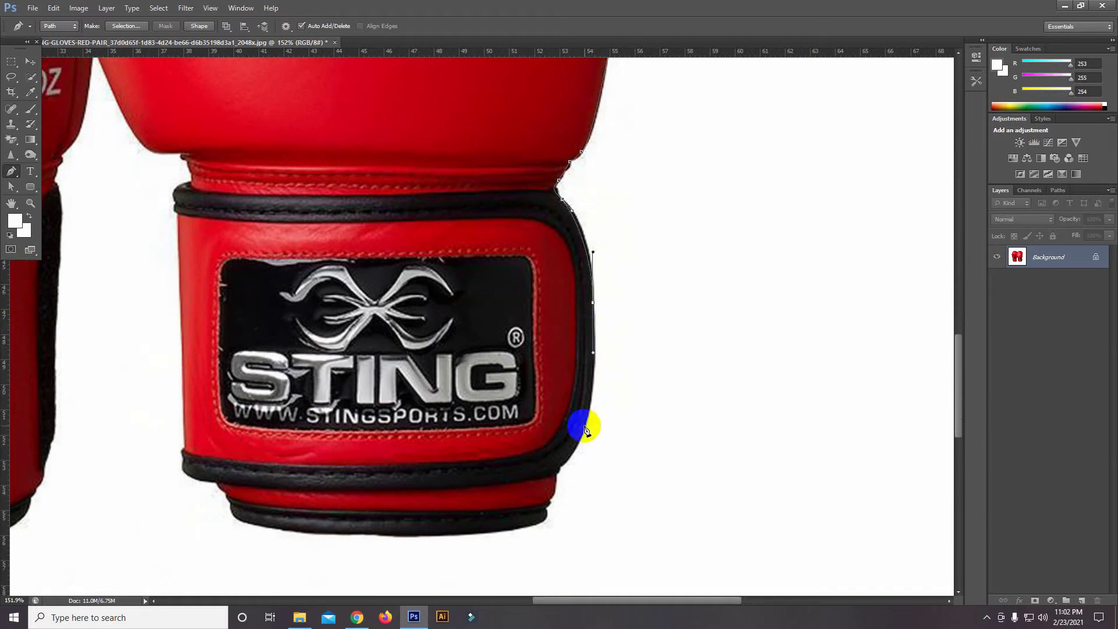
left_click(573, 449)
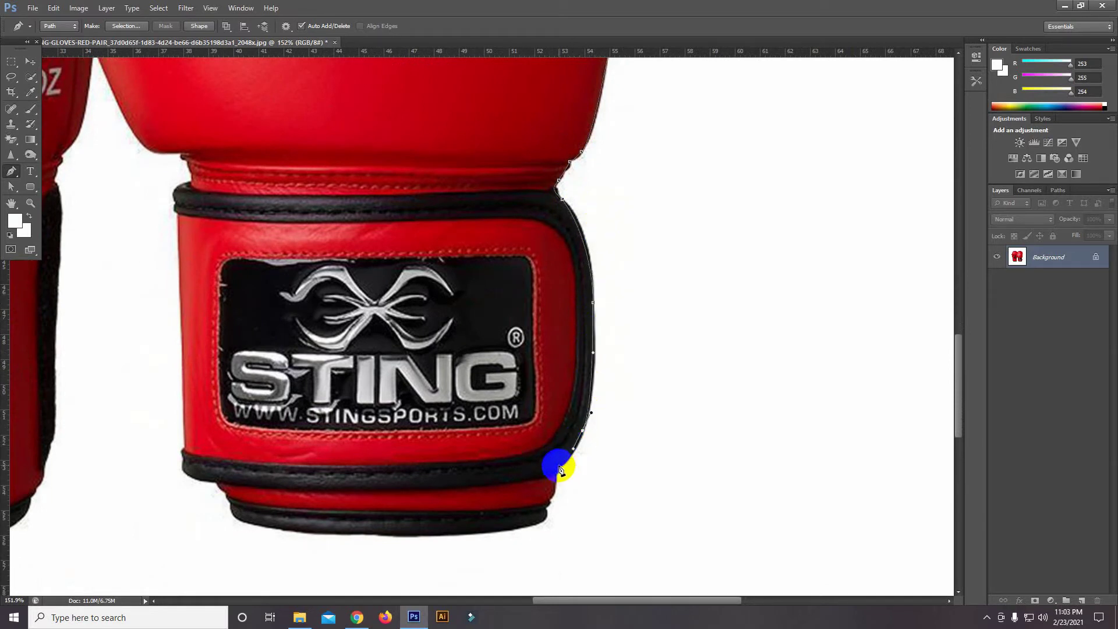
left_click_drag(557, 469, 554, 492)
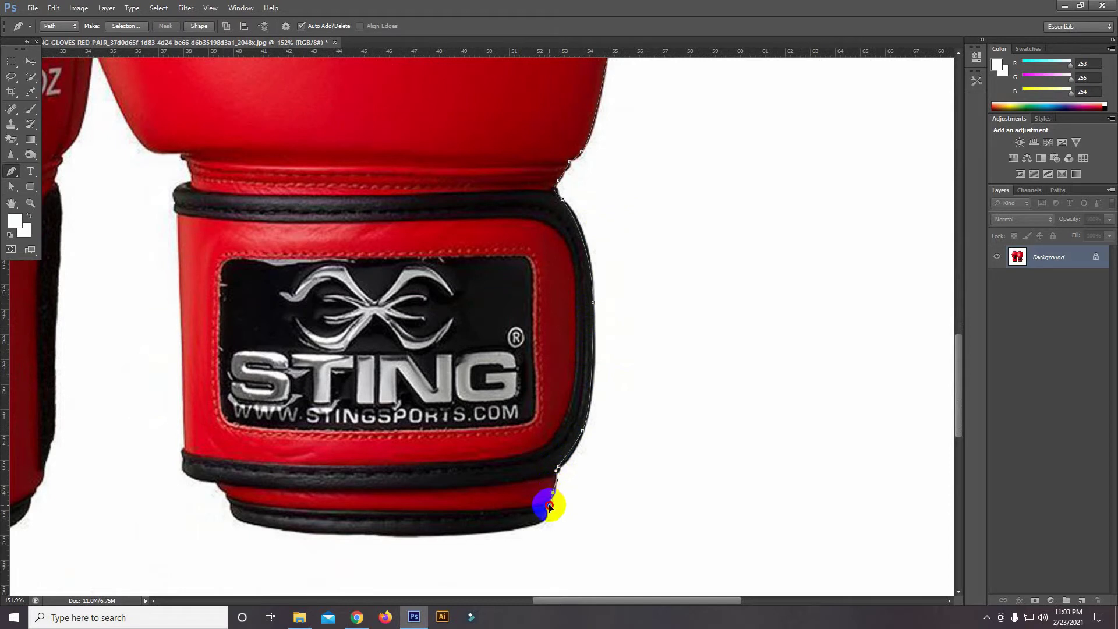
left_click(548, 506)
left_click(547, 522)
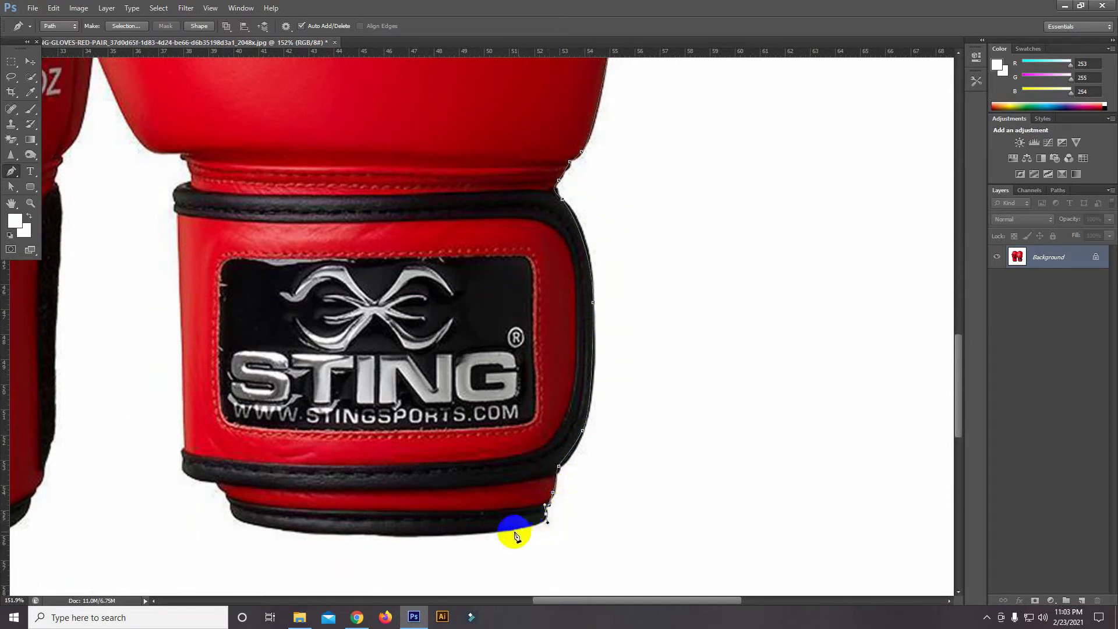
left_click_drag(511, 532, 505, 530)
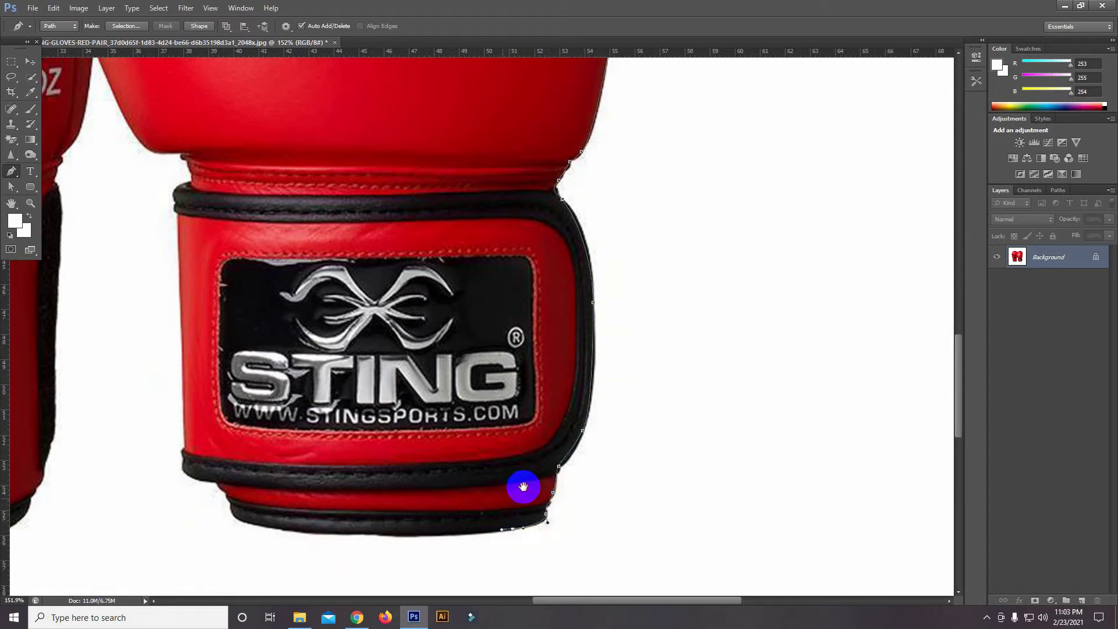
Trace along the cuff's bottom edge and up its left side to the top corner.
left_click_drag(524, 487, 711, 470)
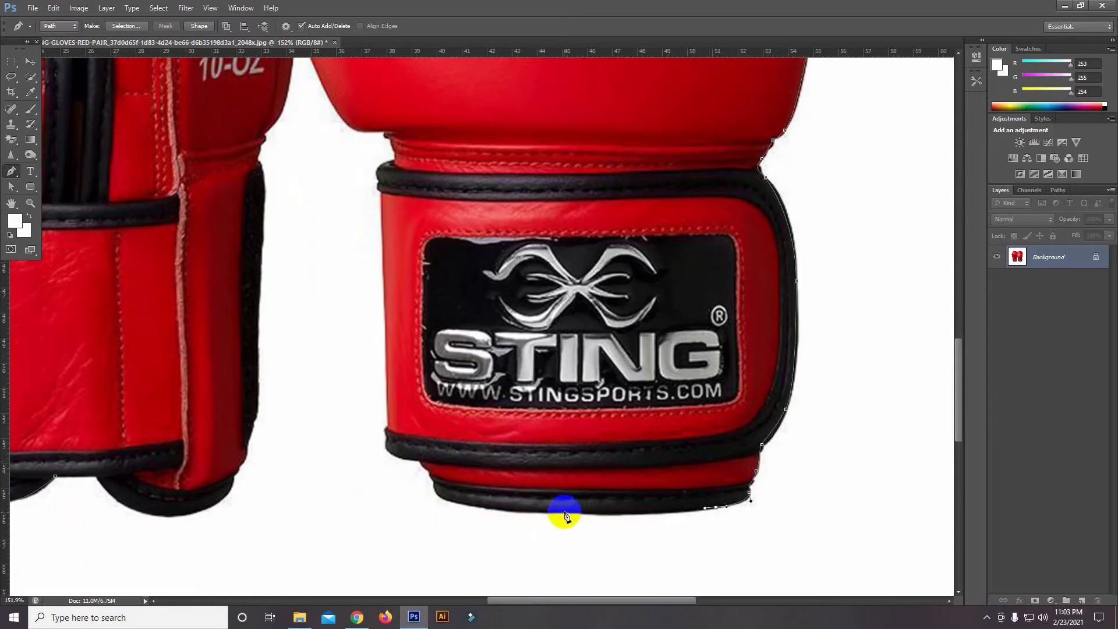
left_click_drag(563, 514, 542, 514)
left_click(533, 512)
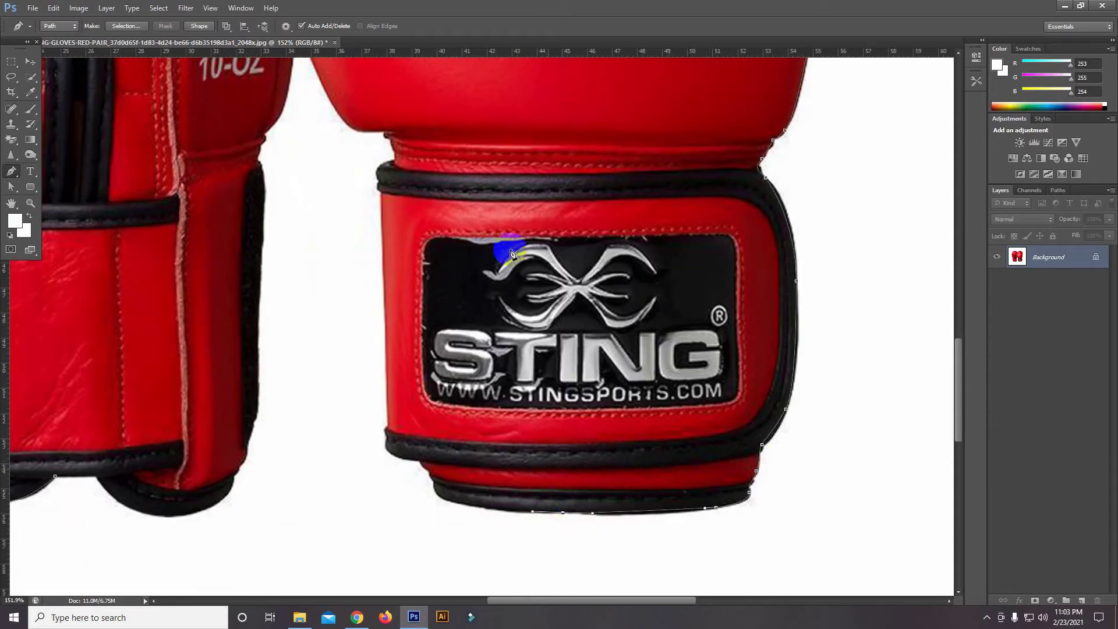
left_click(463, 504)
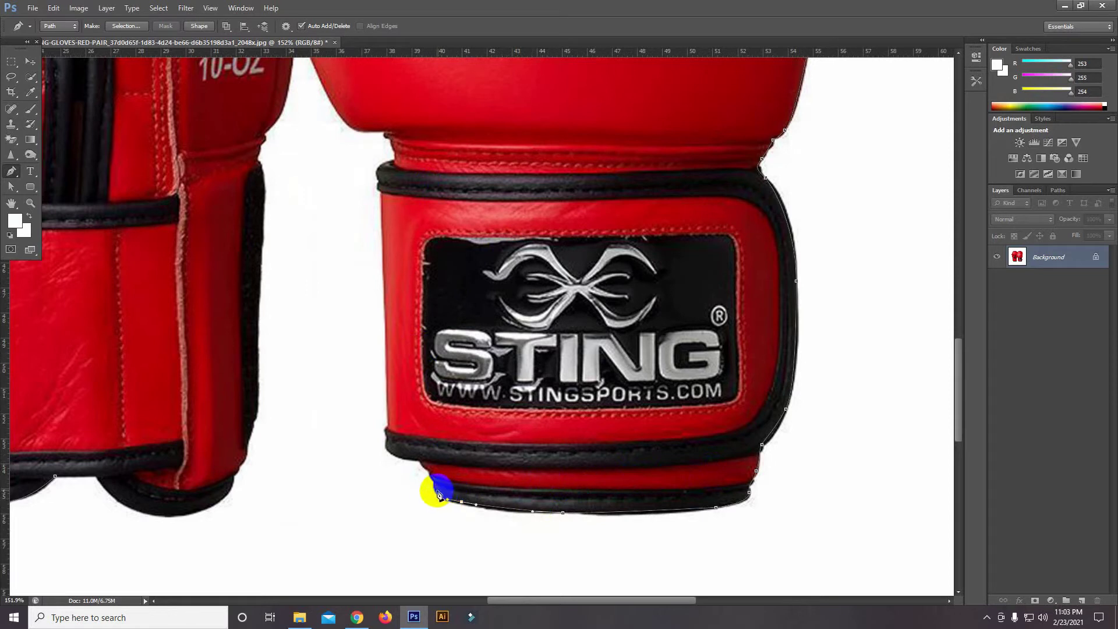
left_click(434, 488)
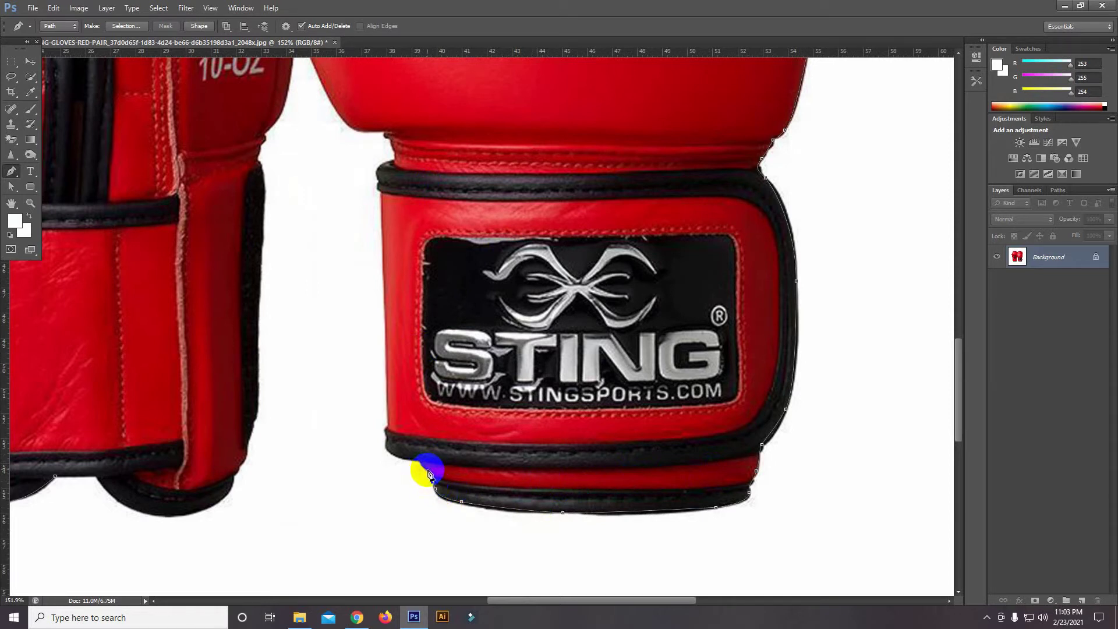
left_click(427, 471)
left_click(420, 462)
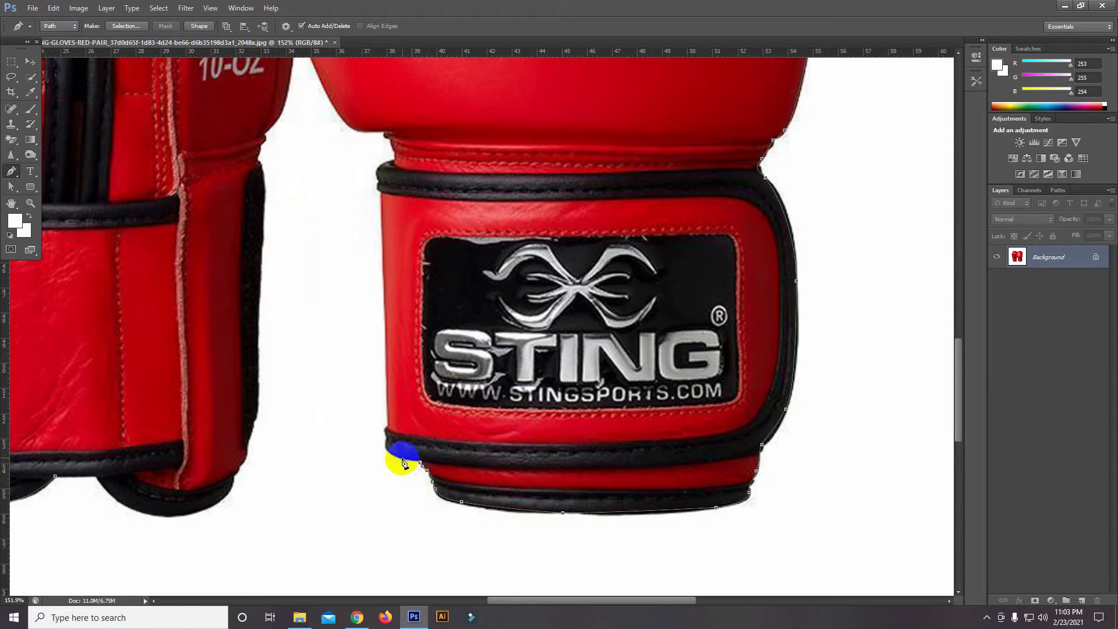
left_click(390, 445)
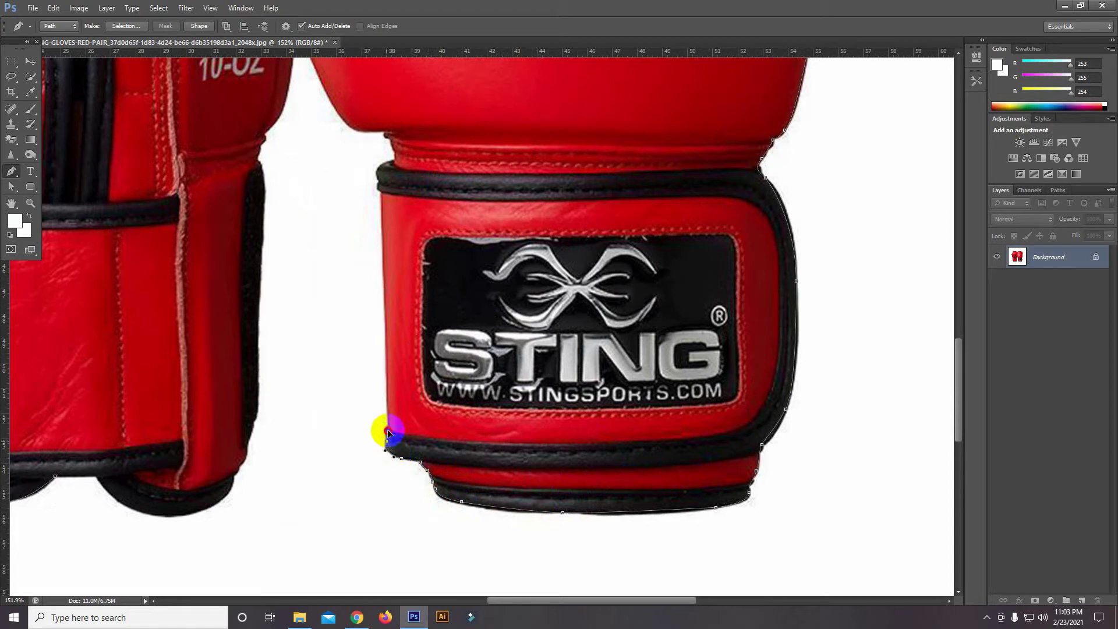
left_click_drag(388, 433, 387, 382)
left_click(383, 195)
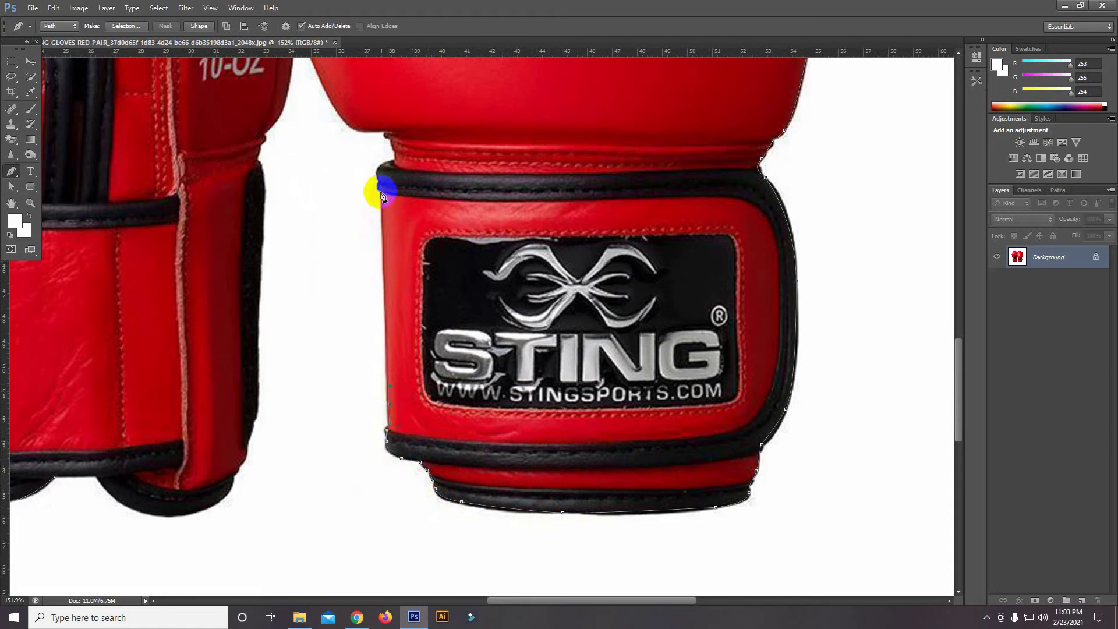
mouse_move(383, 196)
left_mouse_down()
mouse_move(389, 140)
mouse_move(536, 257)
left_mouse_up()
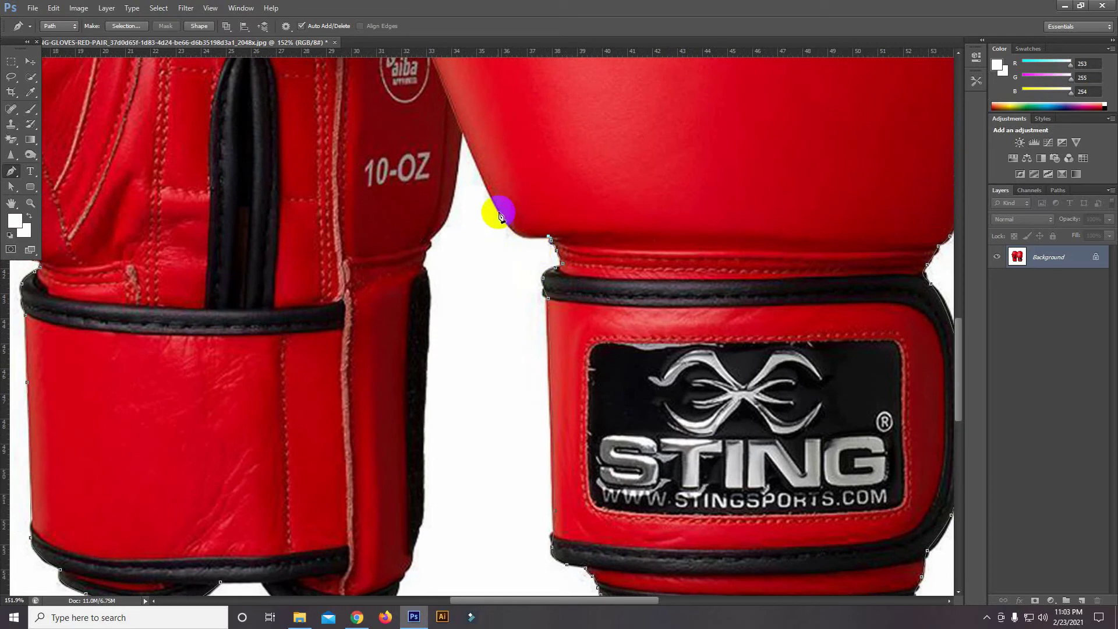
Trace between the gloves, down the left cuff's right edge, and close the path at its start.
left_click_drag(500, 210, 480, 173)
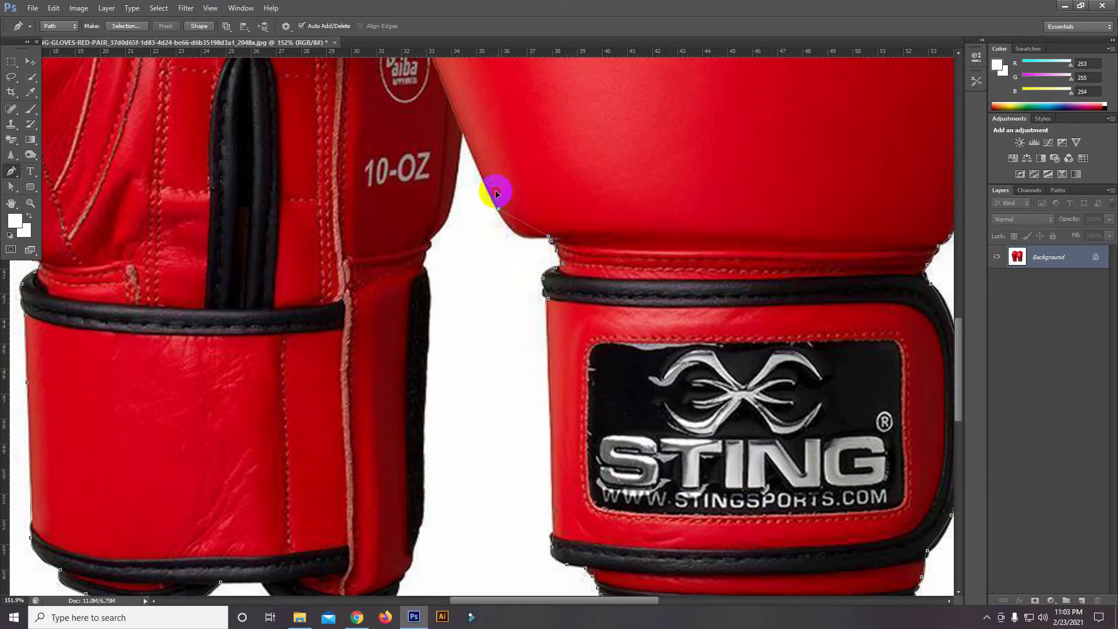
left_click(463, 131)
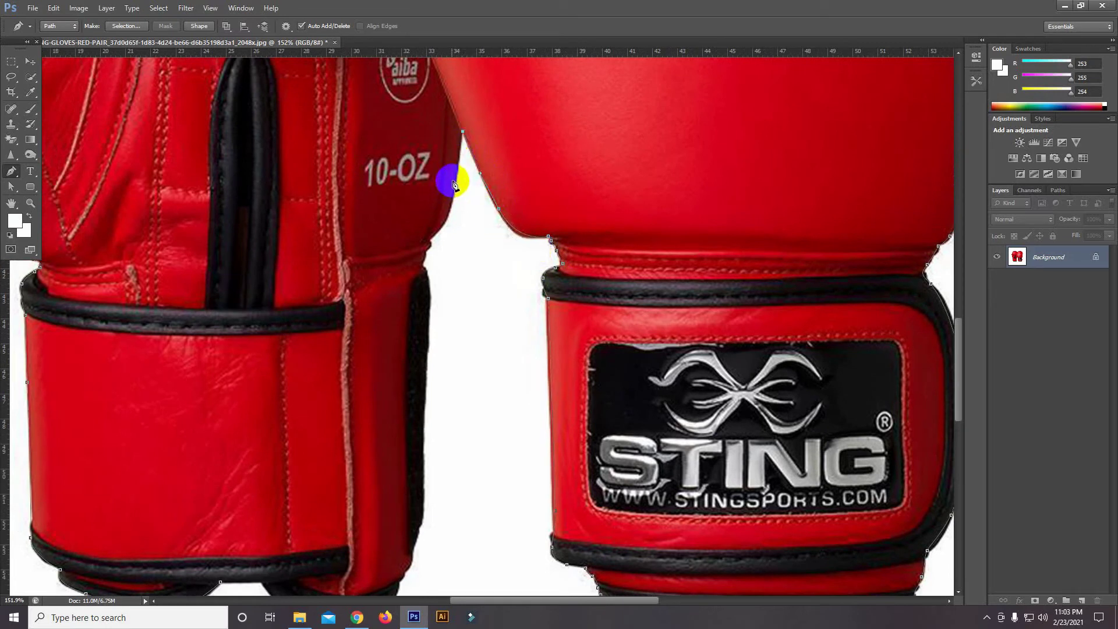
mouse_move(455, 184)
left_mouse_down()
mouse_move(424, 273)
mouse_move(430, 330)
left_mouse_up()
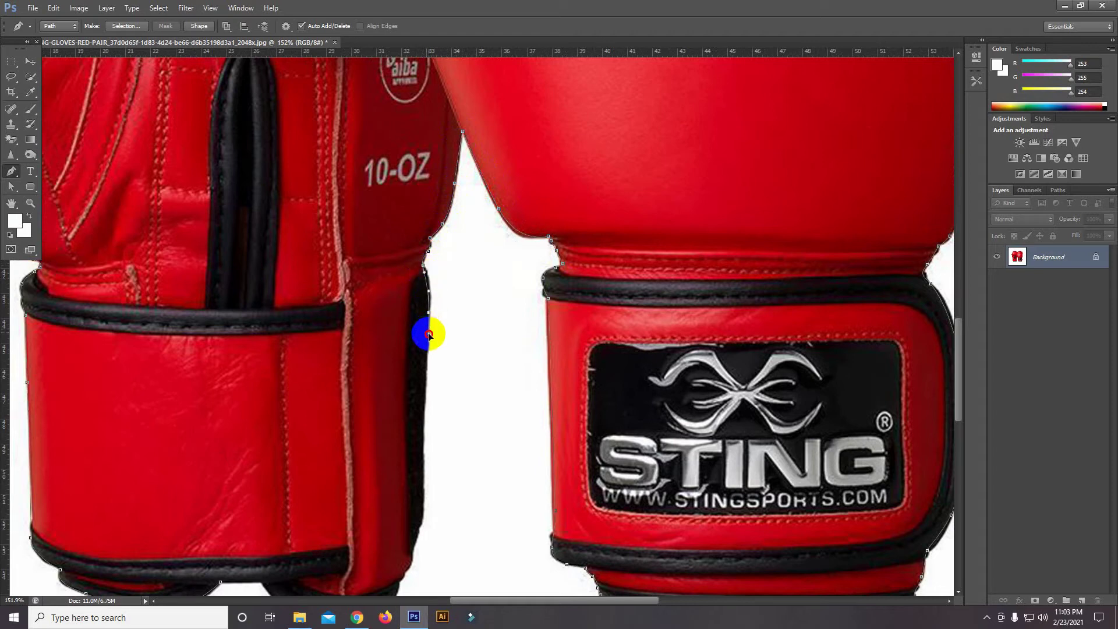
left_click_drag(479, 382, 594, 243)
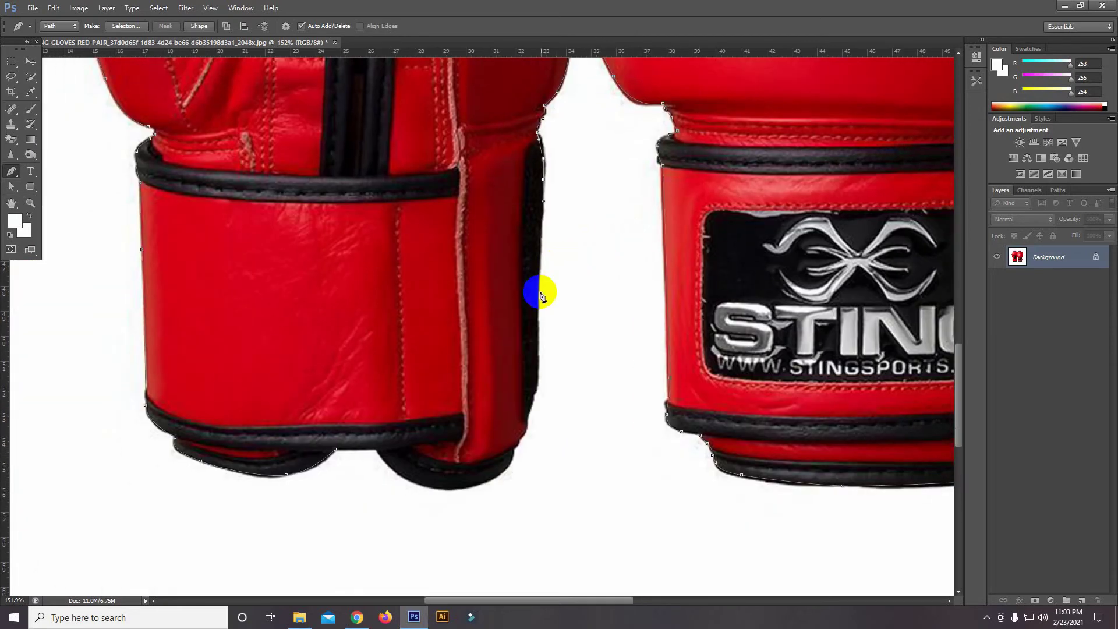
left_click_drag(536, 309, 536, 359)
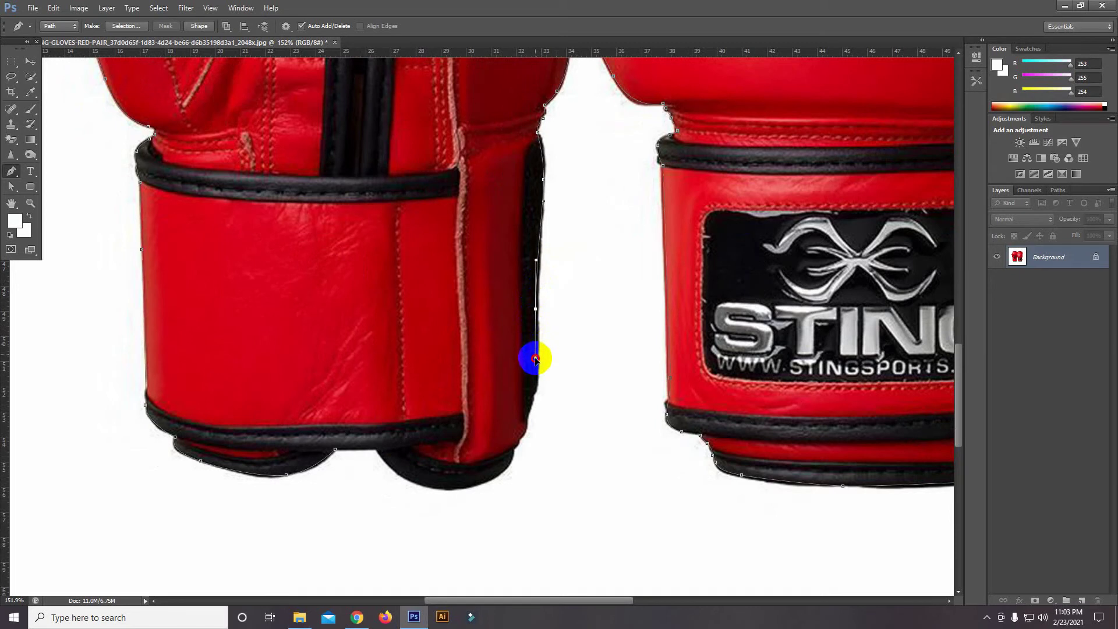
mouse_move(525, 419)
left_mouse_down()
mouse_move(514, 462)
mouse_move(494, 479)
mouse_move(433, 488)
left_mouse_up()
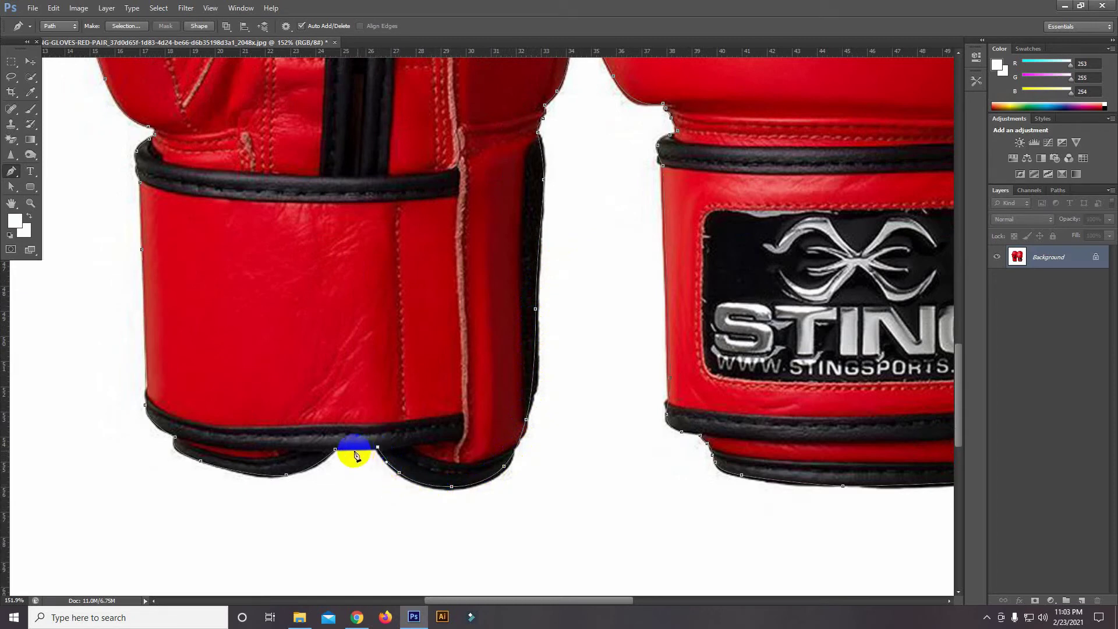
left_click_drag(385, 463, 385, 480)
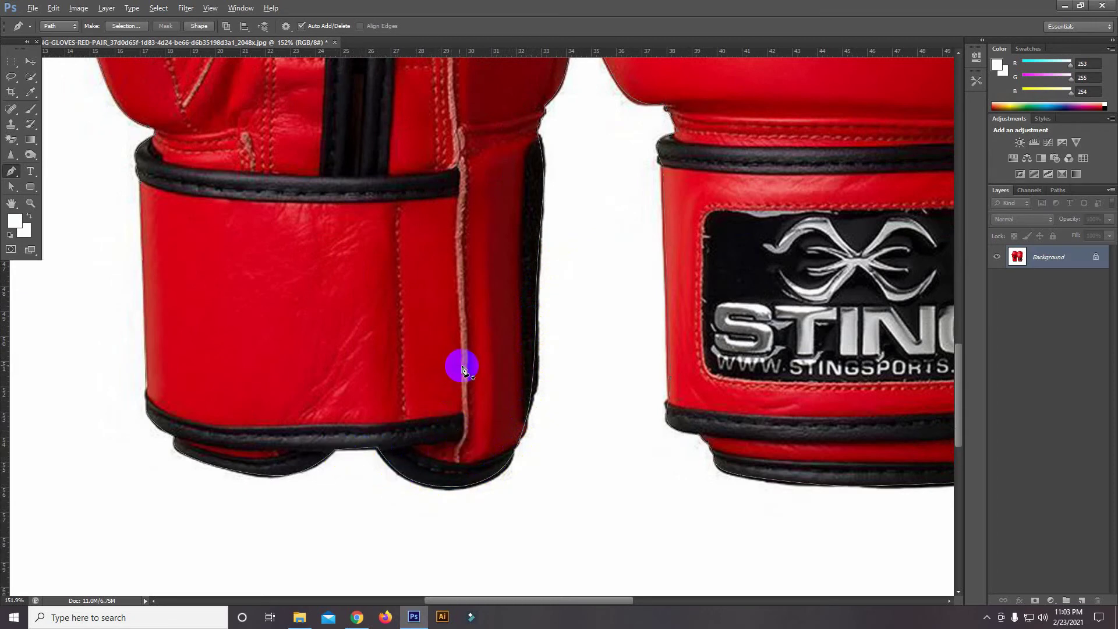
scroll(466, 370, "down", 3)
Turn the closed glove path into a selection and invert it to the background.
scroll(466, 370, "down", 2)
scroll(466, 370, "down", 2)
scroll(472, 375, "down", 1)
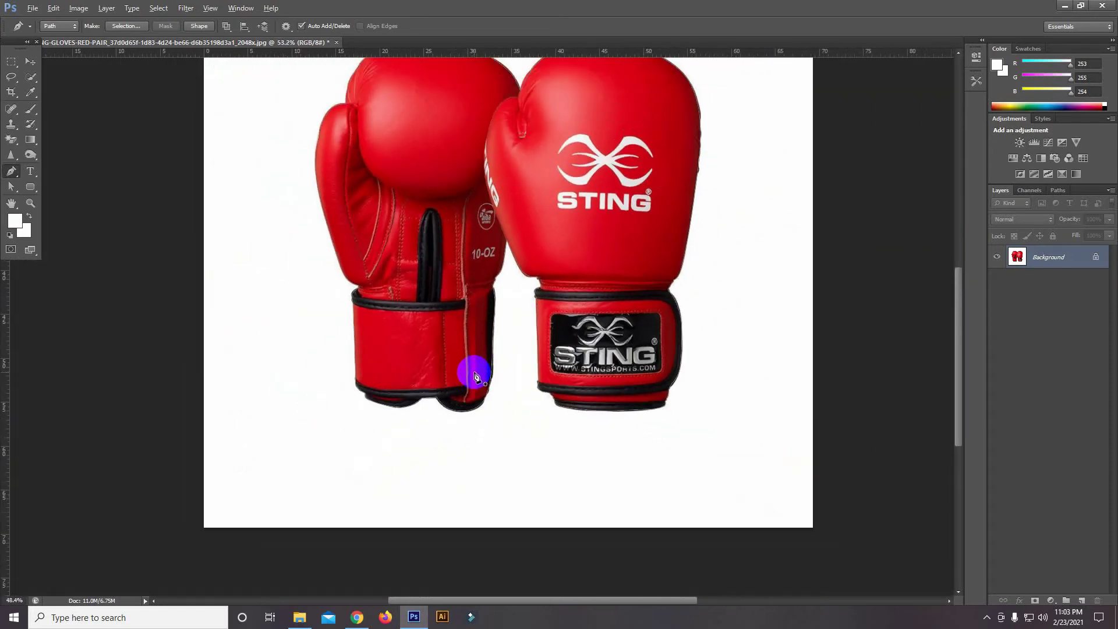
scroll(472, 374, "down", 1)
scroll(516, 304, "down", 2)
scroll(520, 321, "up", 1)
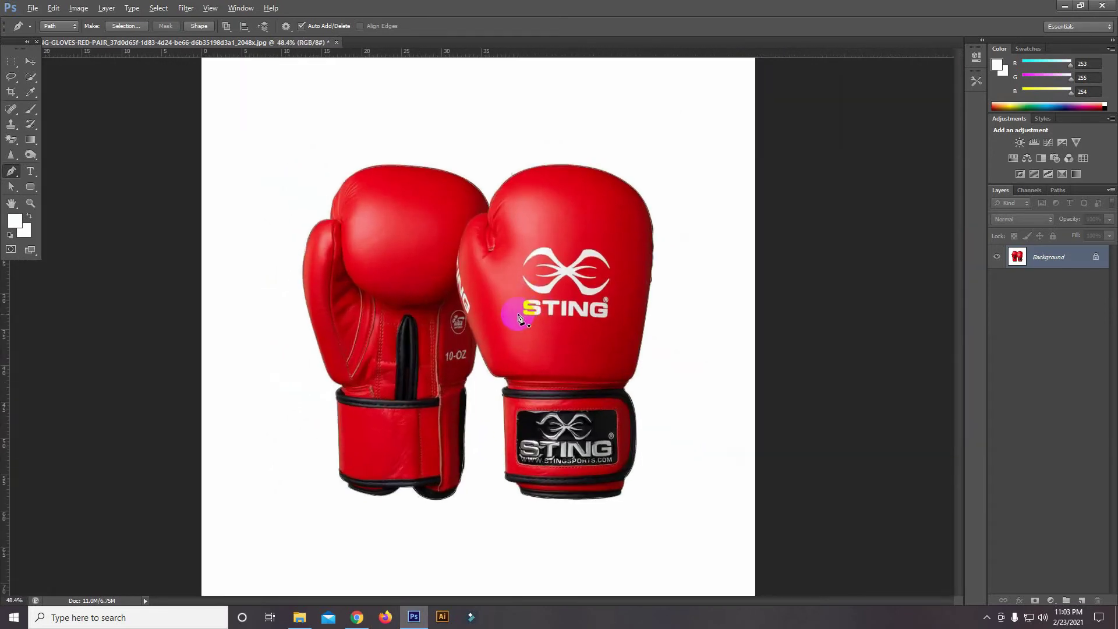
key("ctrl+Return")
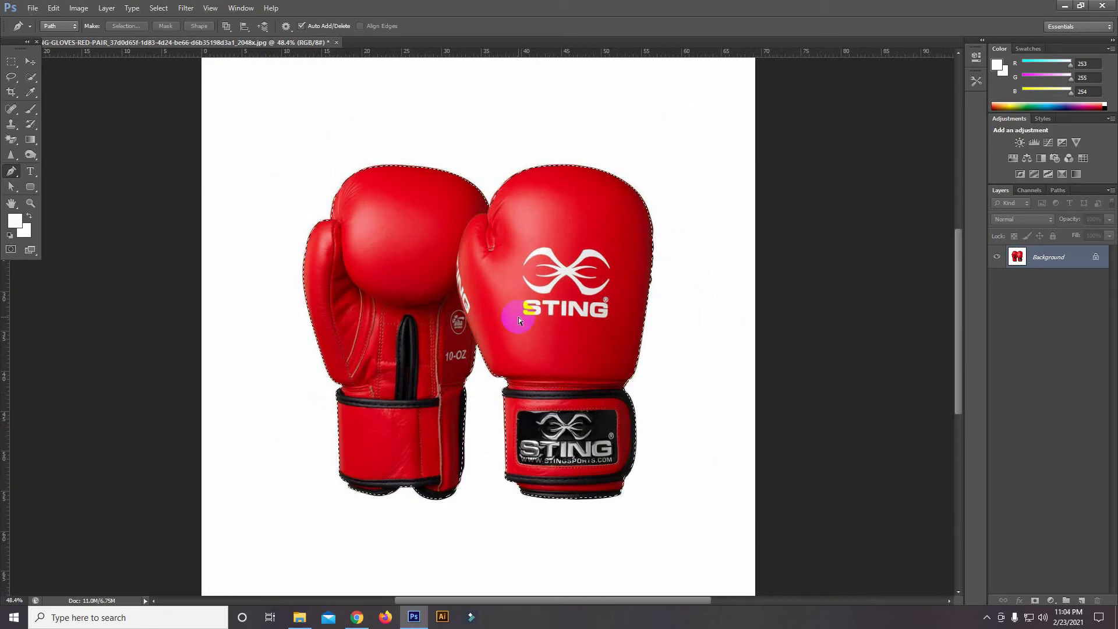
key("ctrl+shift+i")
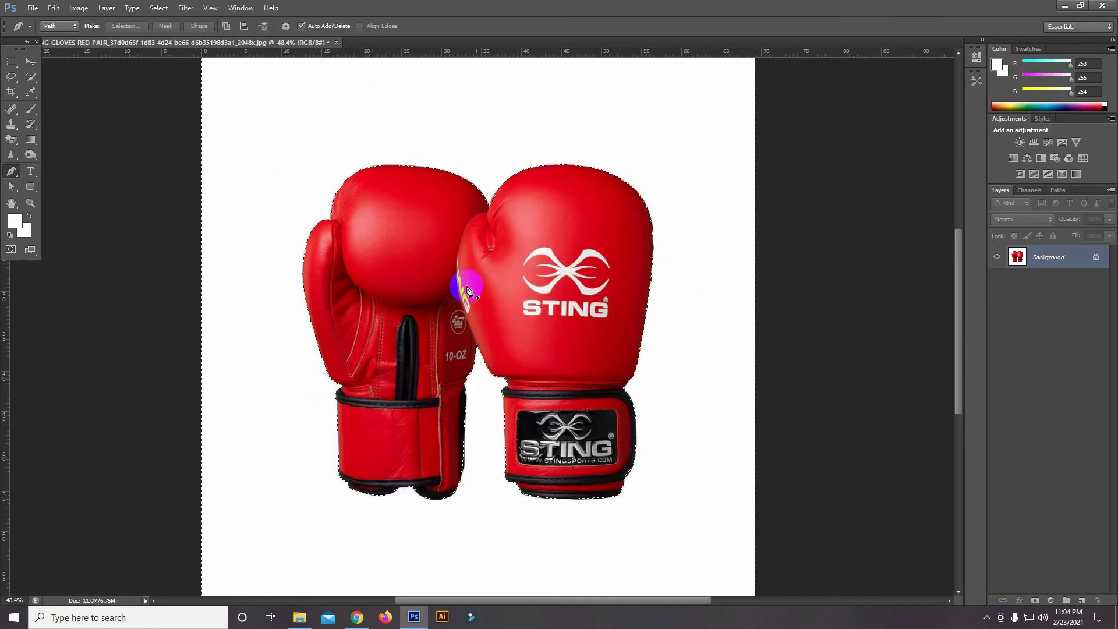
Erase the white background with the Magic Eraser Tool, then deselect.
scroll(460, 291, "down", 1)
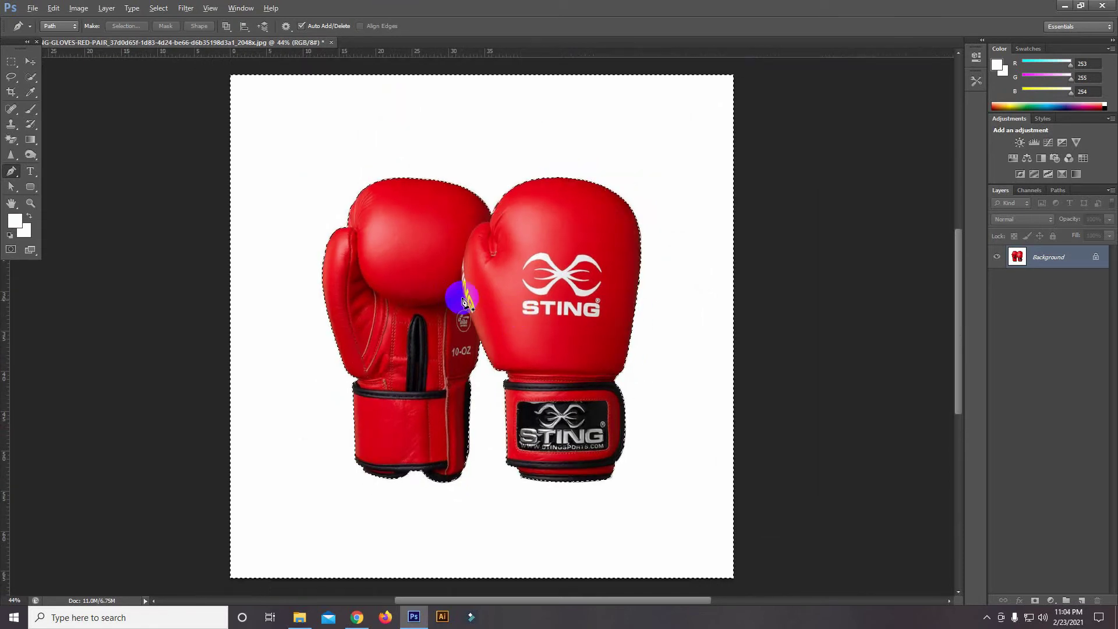
right_click(11, 140)
left_click(41, 151)
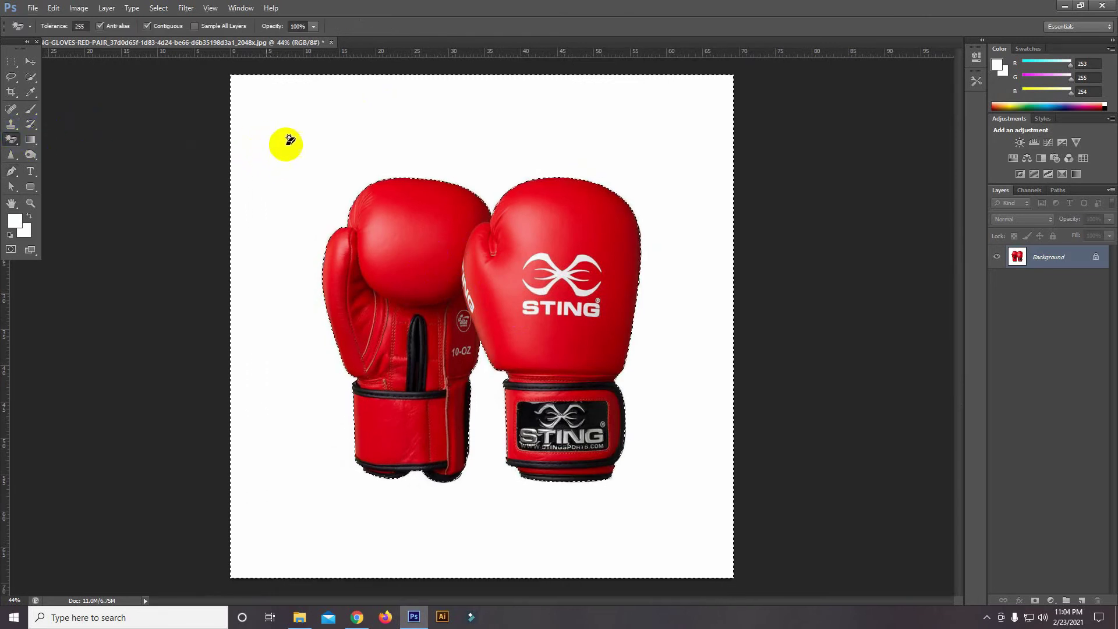
left_click(289, 140)
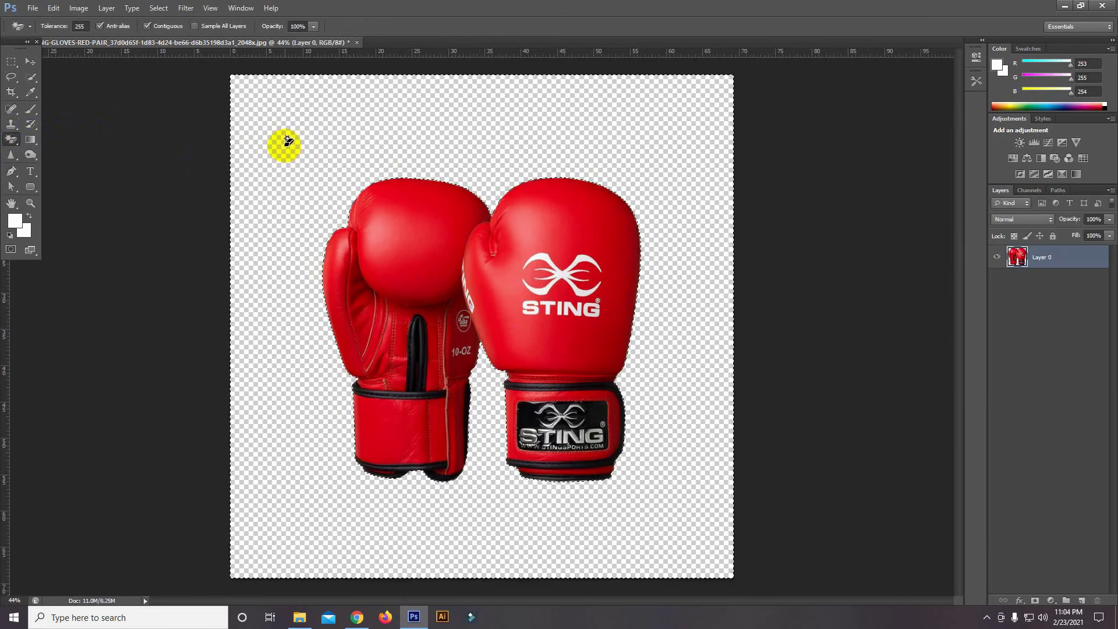
key("ctrl+d")
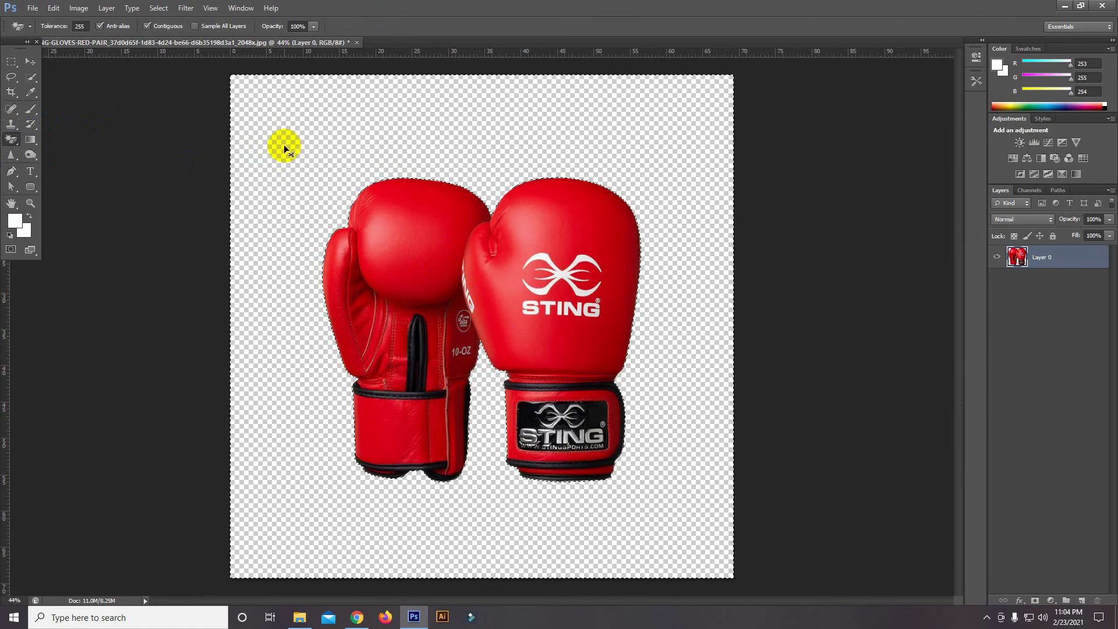
Move the gloves up and left, then add a new empty layer.
left_click(30, 62)
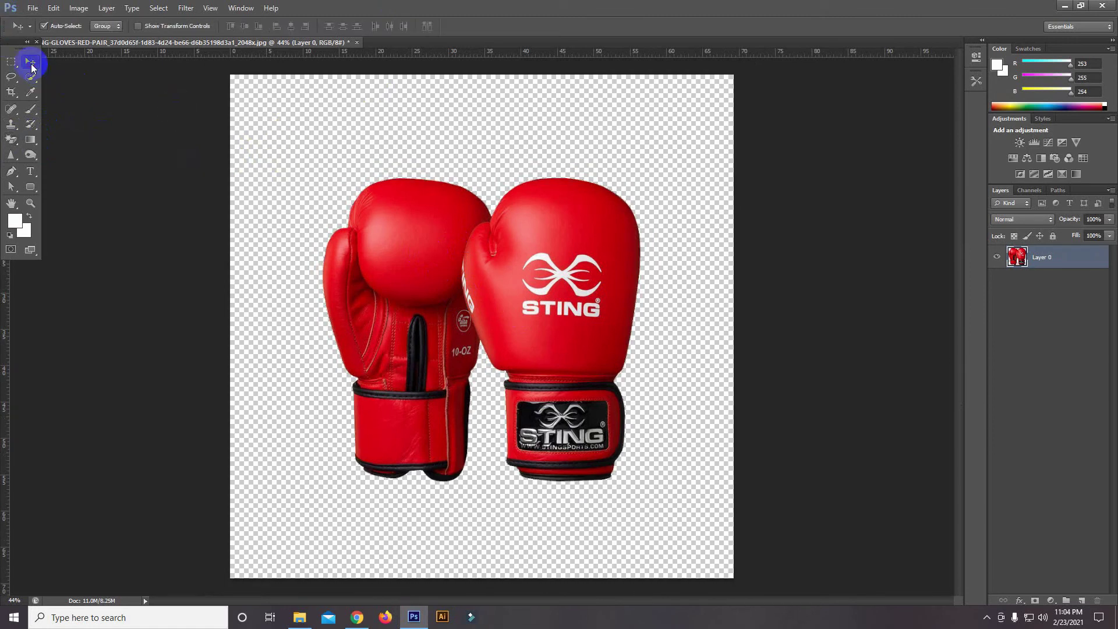
left_click_drag(503, 281, 496, 239)
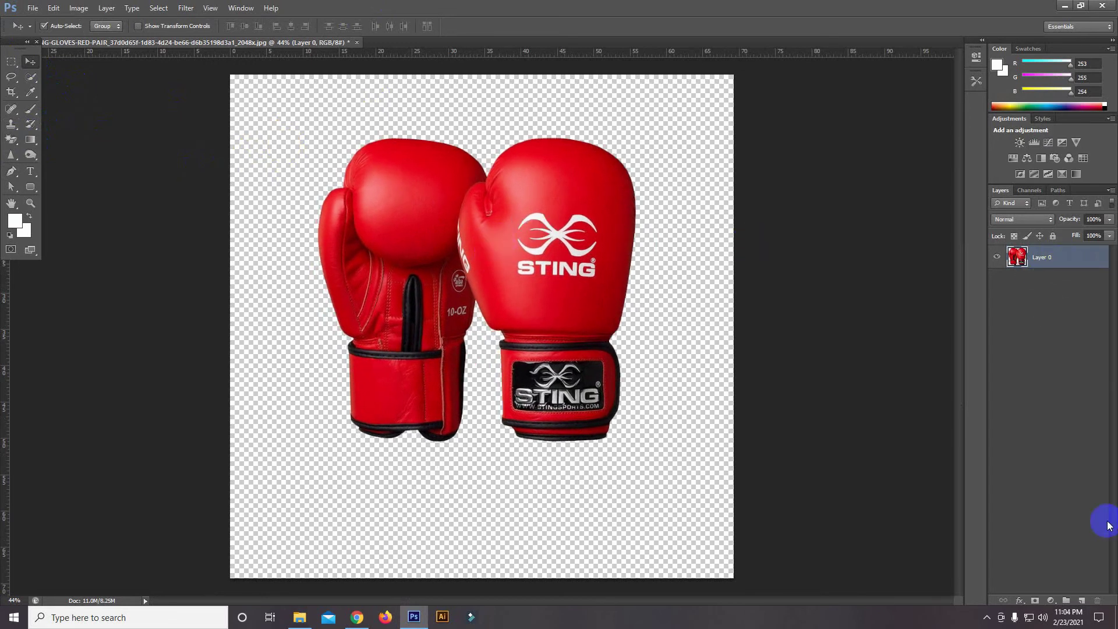
left_click(1085, 601)
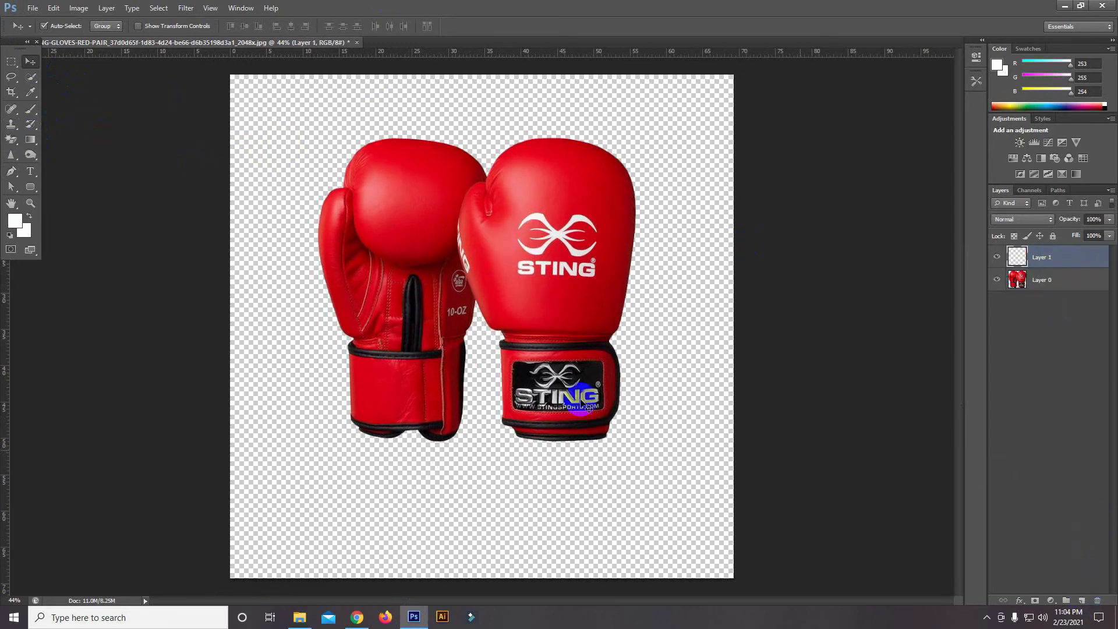
Set the foreground colour to white, entering 255 for R.
left_click(15, 222)
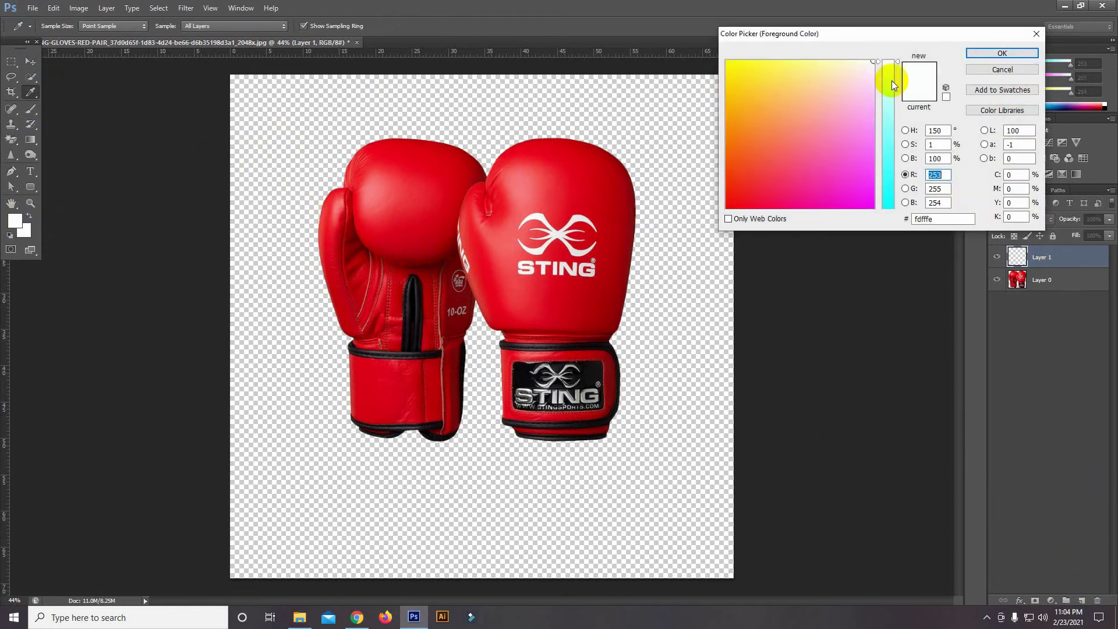
left_click_drag(871, 61, 882, 41)
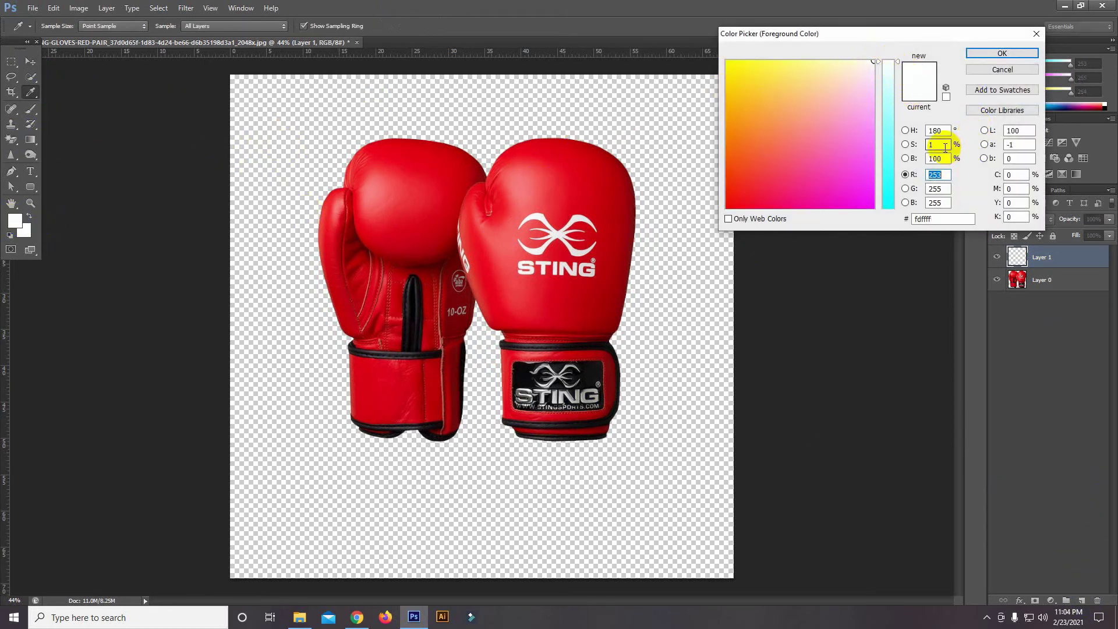
type("255")
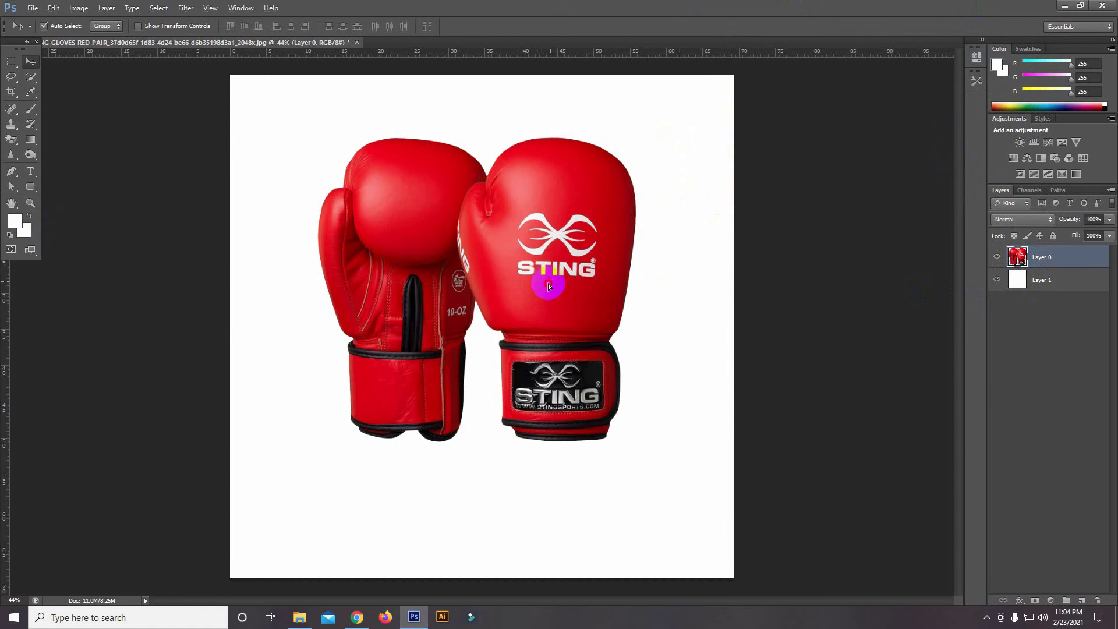
Duplicate the gloves layer and flip the copy vertically beneath them as a reflection.
mouse_move(550, 284)
left_mouse_down()
mouse_move(539, 285)
mouse_move(551, 284)
left_mouse_up()
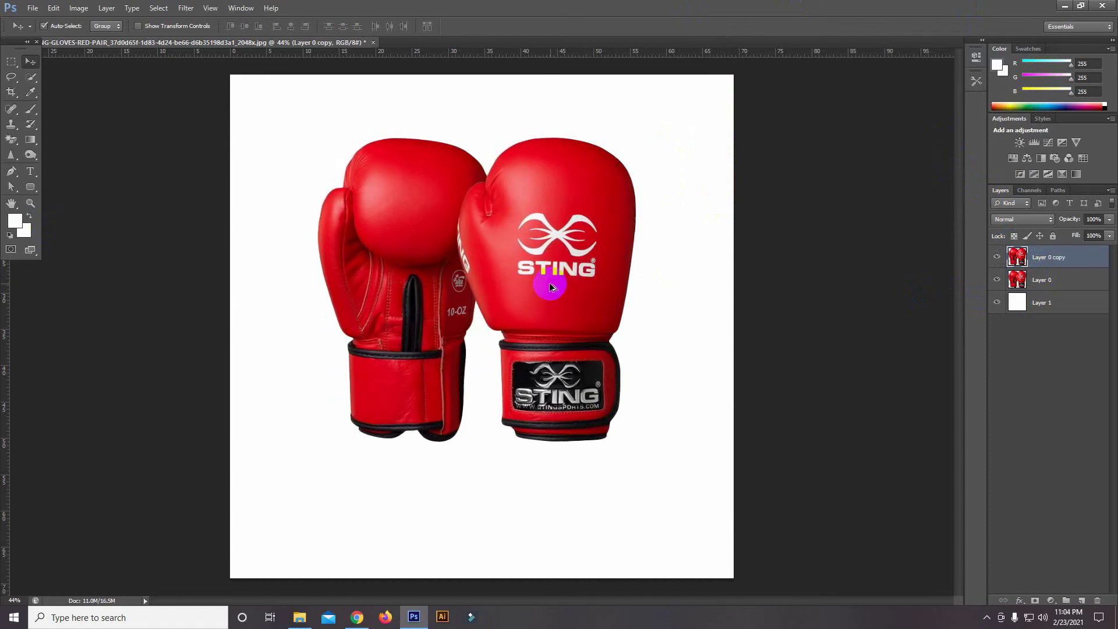
scroll(550, 282, "down", 2)
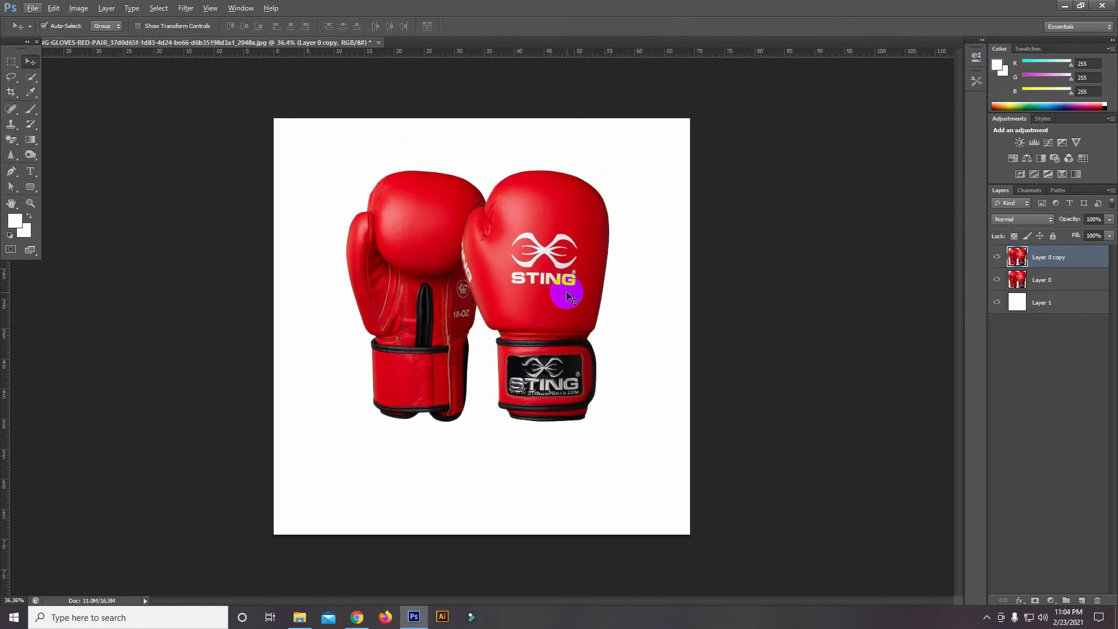
key("ctrl+t")
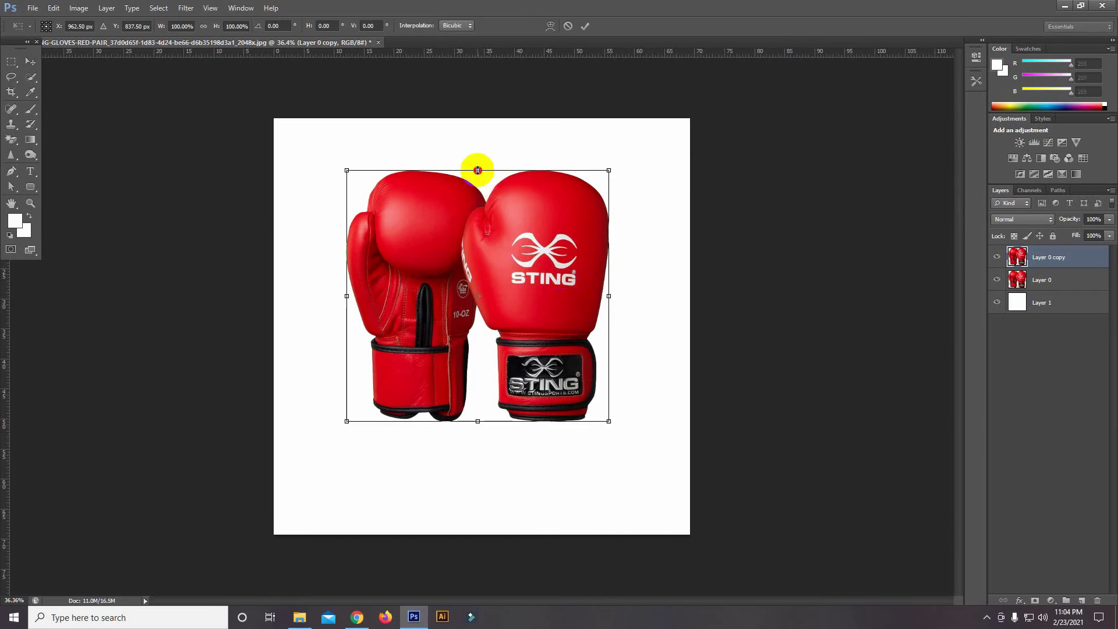
mouse_move(478, 170)
left_mouse_down()
mouse_move(506, 555)
mouse_move(519, 581)
left_mouse_up()
left_click(584, 27)
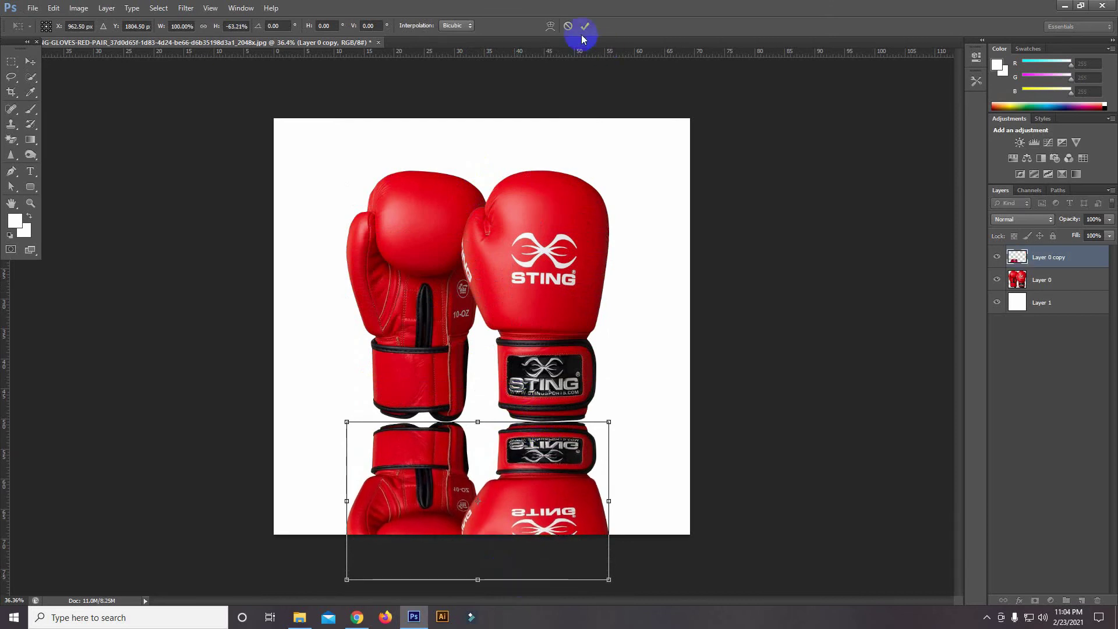
left_click(586, 26)
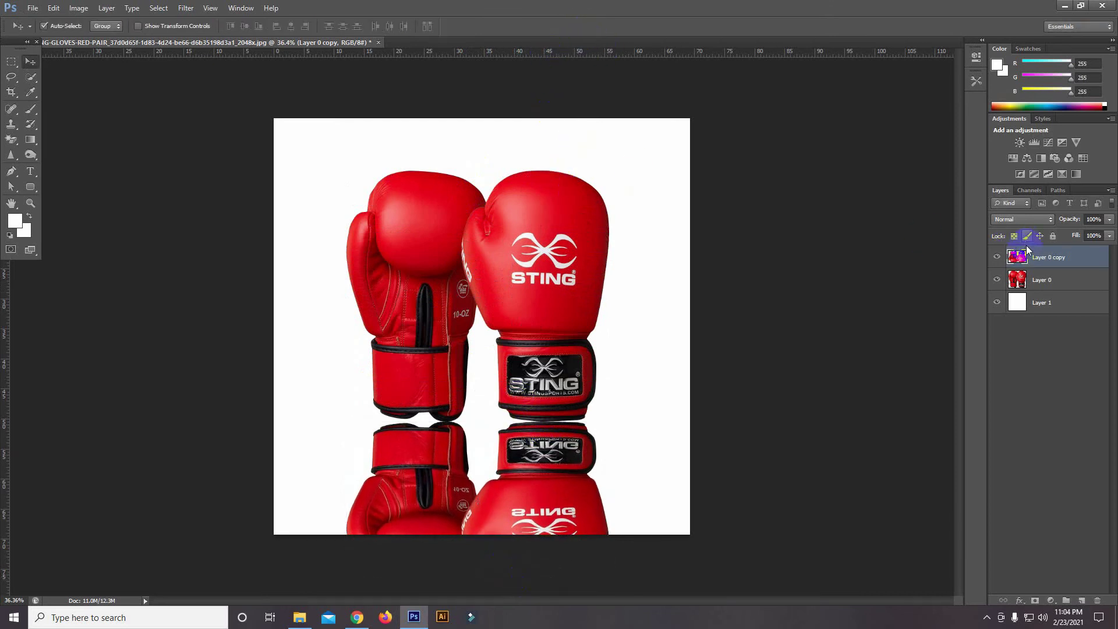
Fade Layer 0 copy to 34% opacity and nudge it up together with Layer 0.
left_click(996, 257)
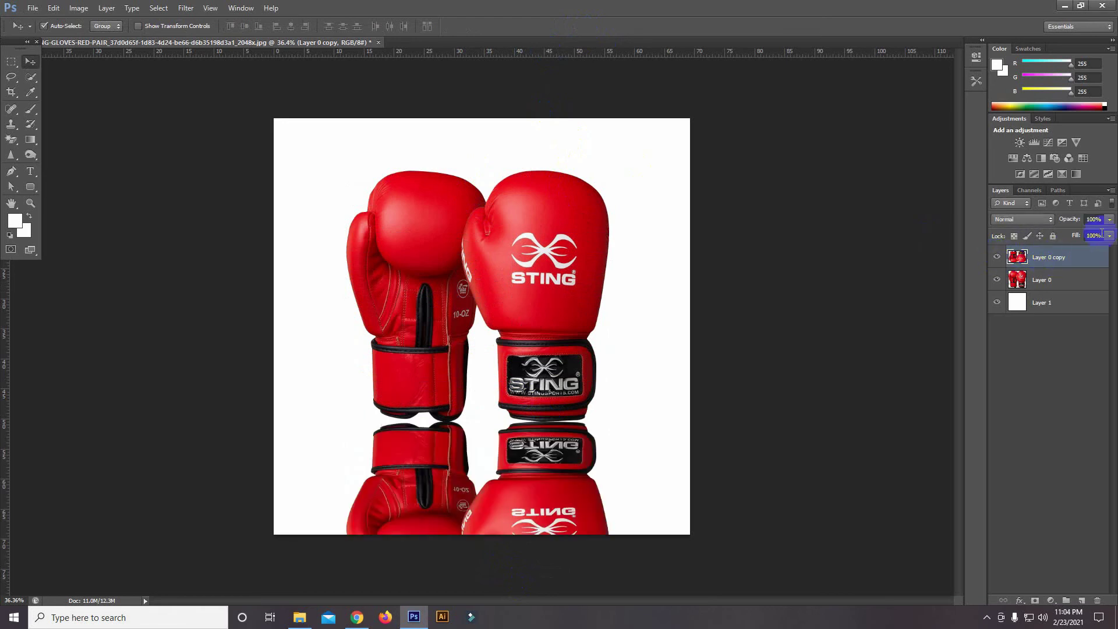
left_click_drag(1109, 236, 1071, 232)
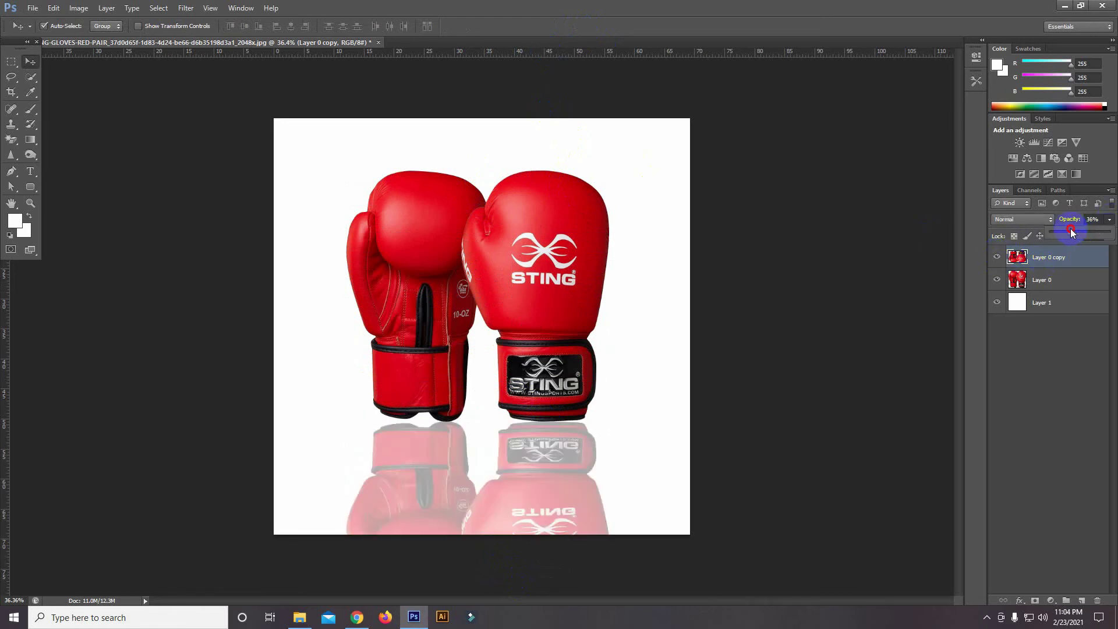
left_click(1061, 281, "shift")
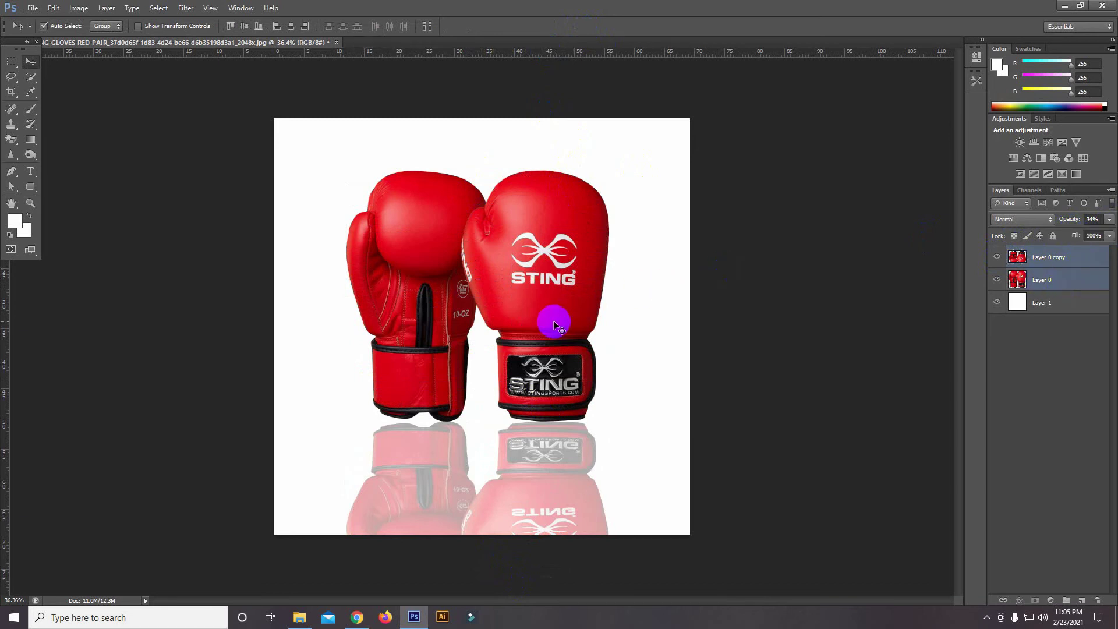
left_click_drag(551, 324, 550, 315)
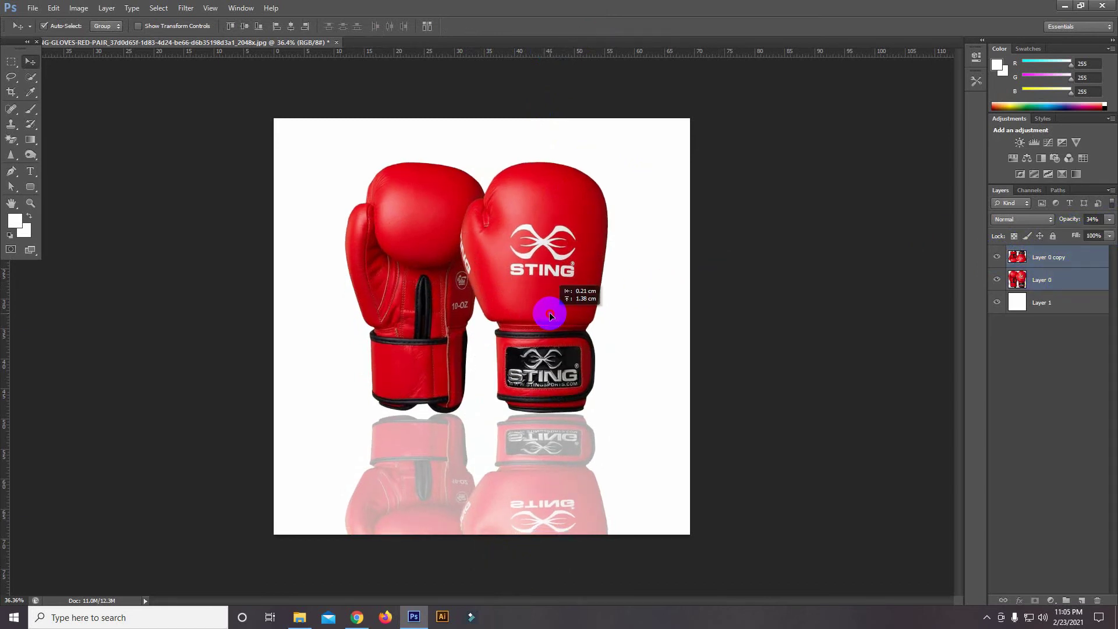
left_click(1017, 281)
left_click(1050, 263)
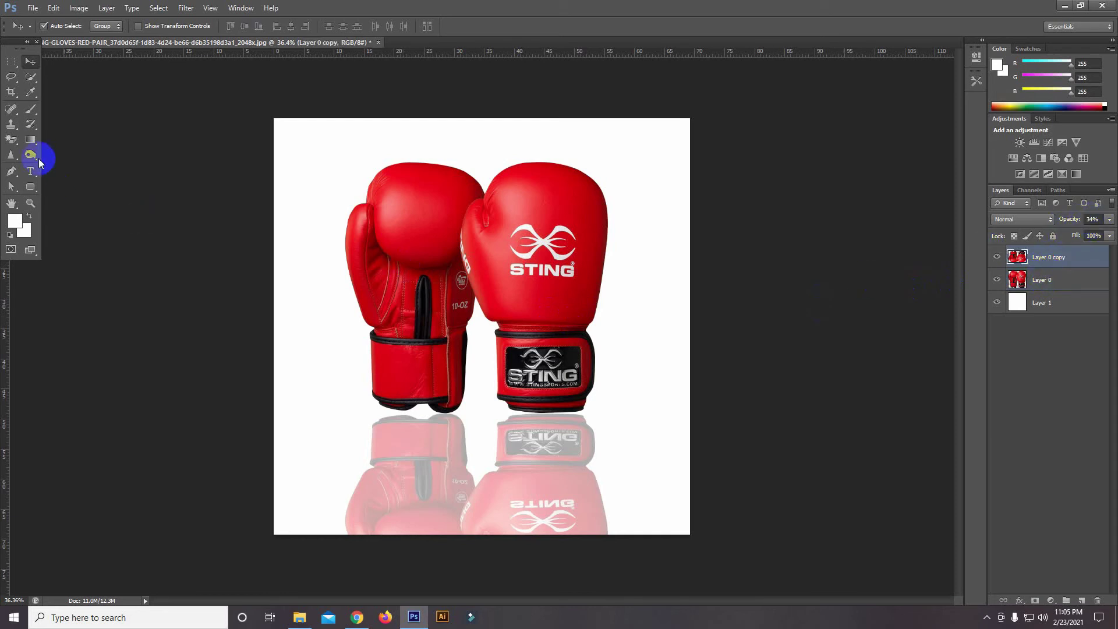
Select the standard Eraser Tool and set its opacity to 29%.
left_click(10, 140)
left_click_drag(10, 140, 64, 138)
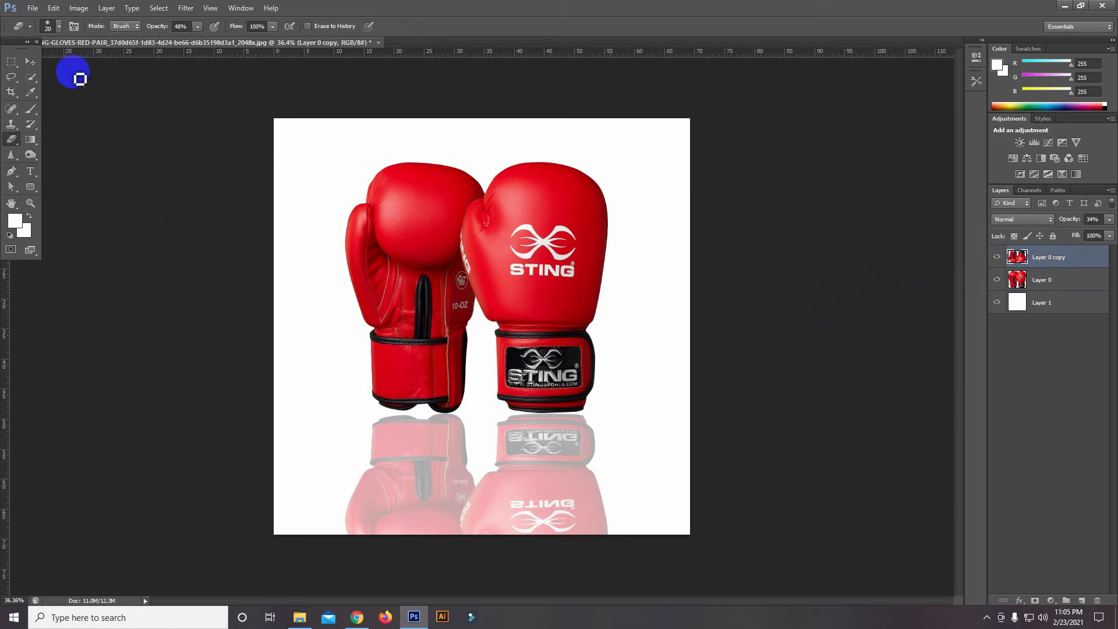
left_click(198, 27)
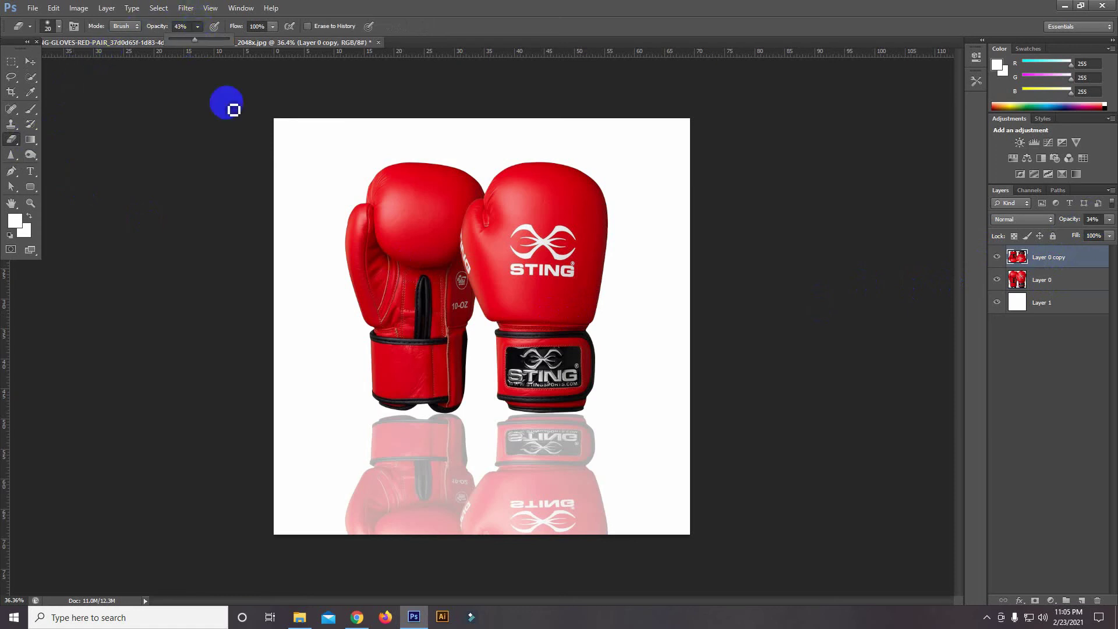
left_click(186, 40)
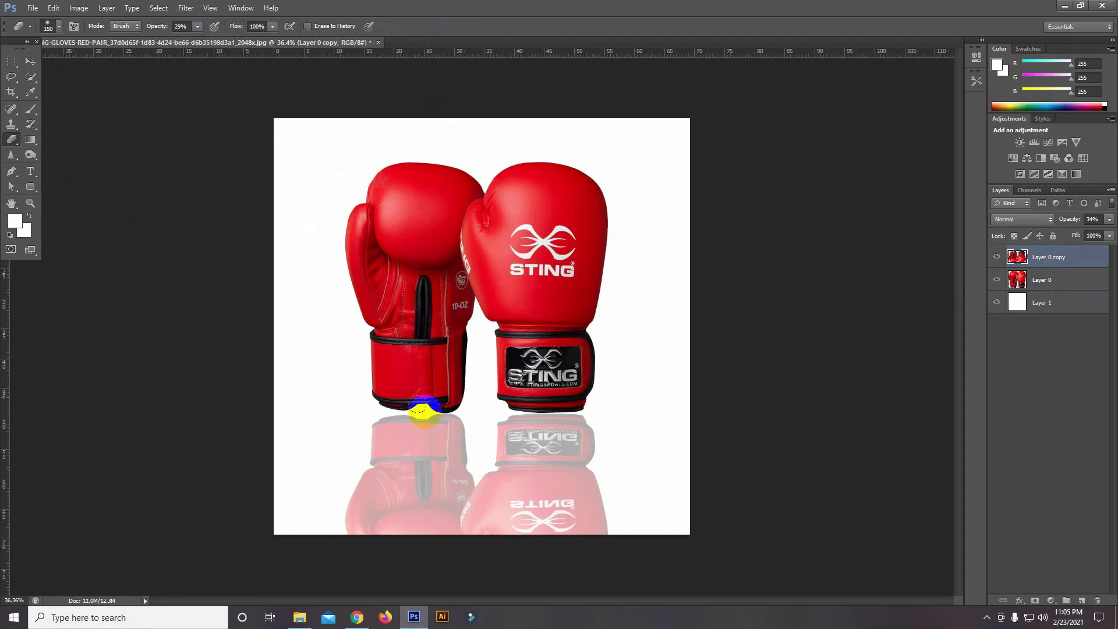
With an 800 px eraser brush, softly erase across the reflection's lower part.
mouse_move(424, 412)
left_mouse_down()
mouse_move(387, 517)
mouse_move(525, 532)
left_mouse_up()
key("bracketright")
key("bracketright")
key("bracketright")
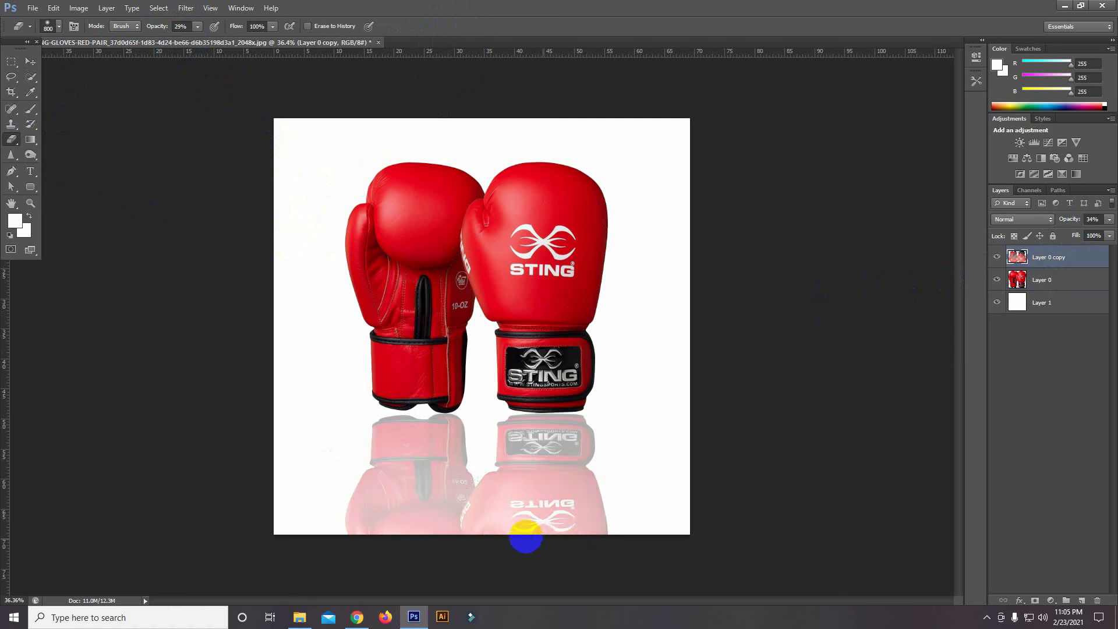
left_click_drag(640, 536, 322, 530)
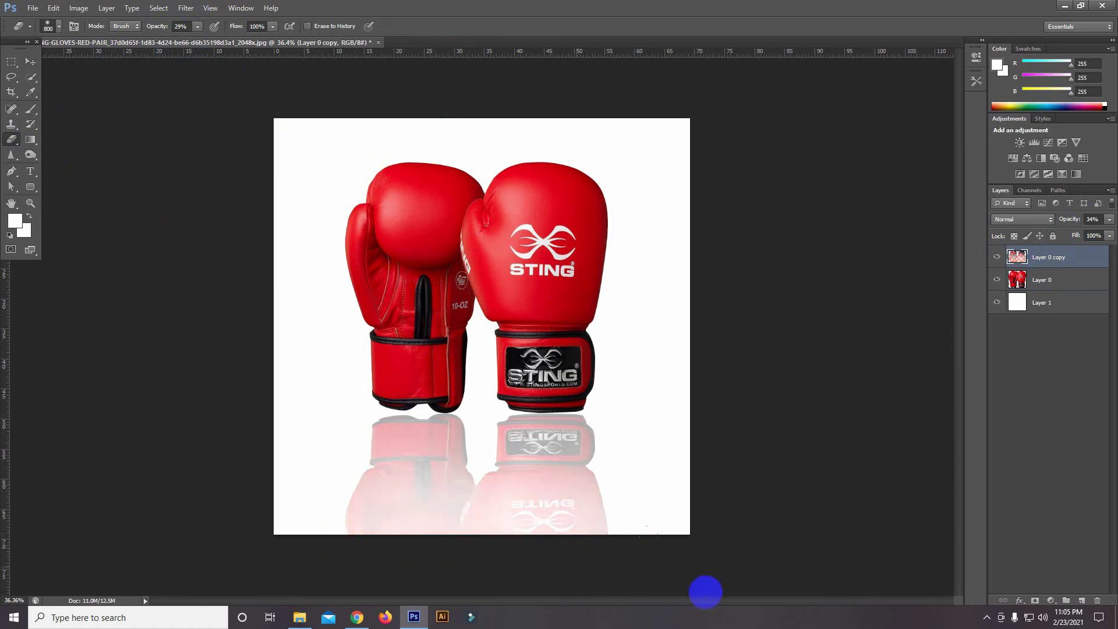
left_click(467, 369)
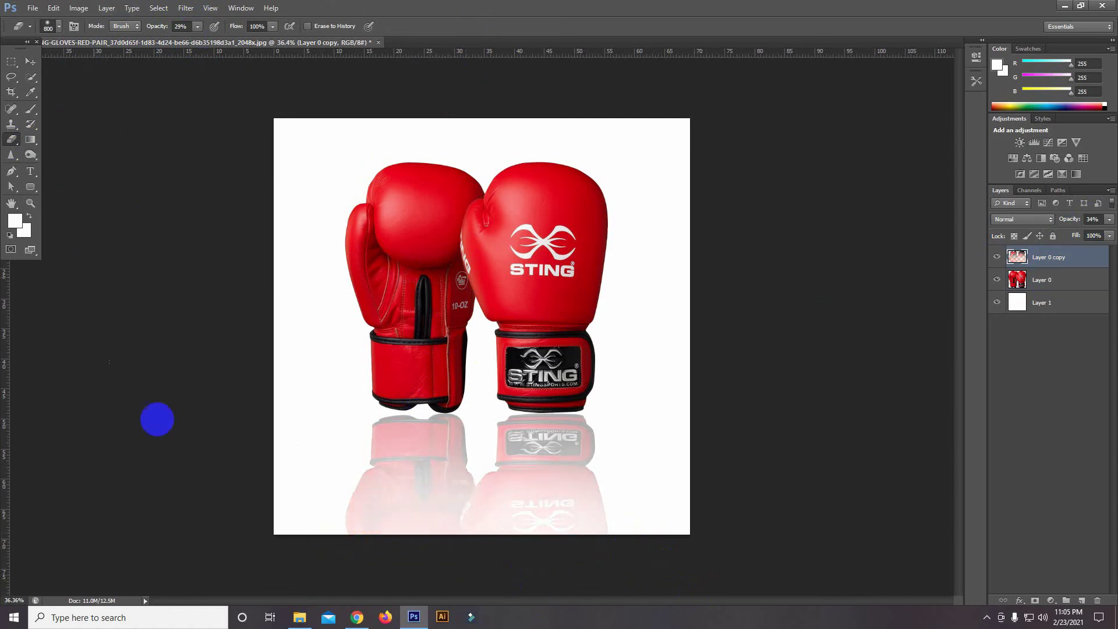
Lower the eraser opacity to 12% and return to the Move Tool.
left_click(310, 300)
left_click(197, 27)
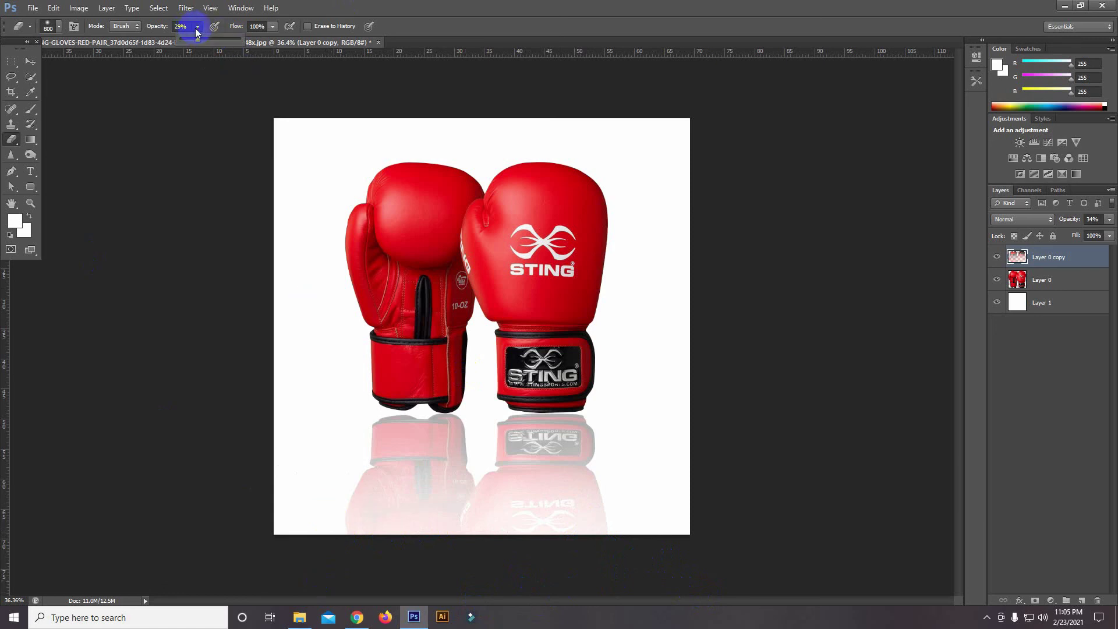
left_click(548, 459)
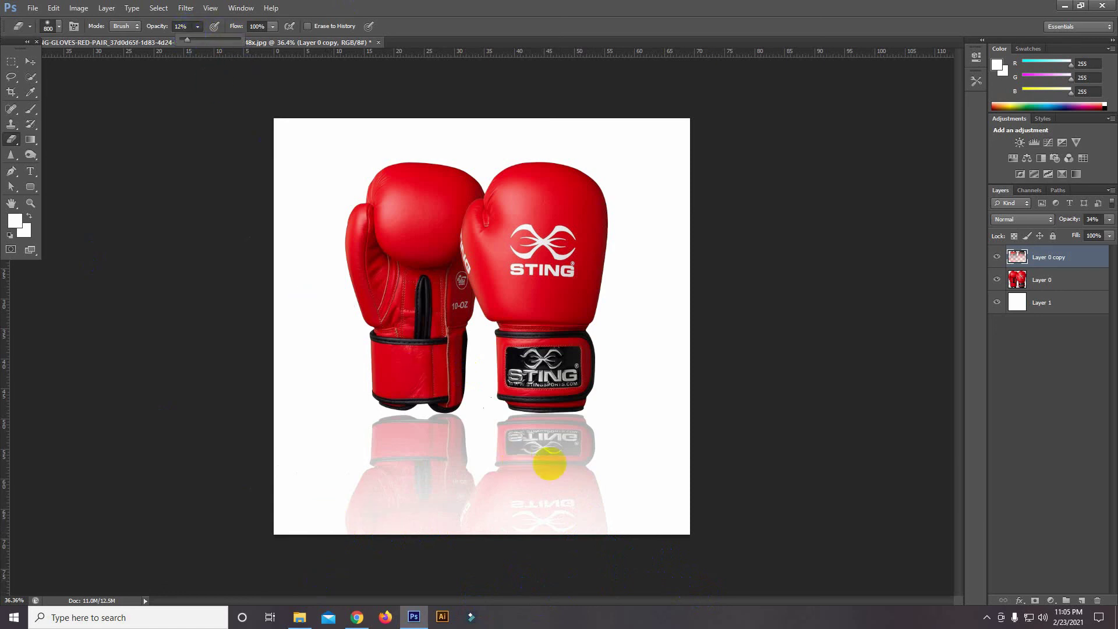
left_click(30, 62)
scroll(460, 337, "down", 1)
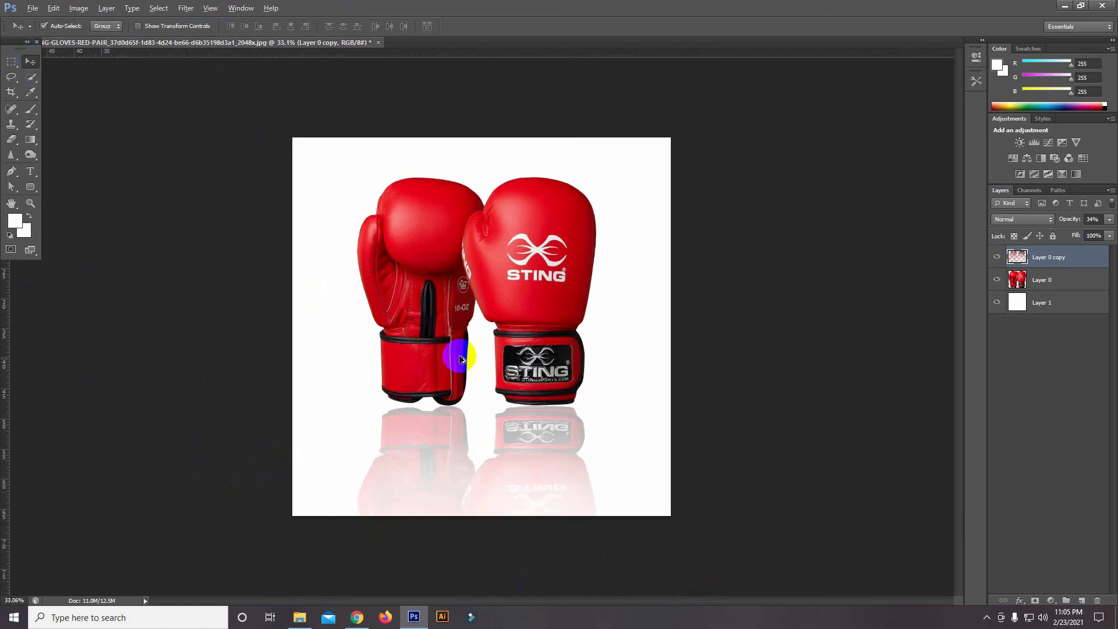
scroll(460, 336, "down", 1)
scroll(460, 336, "up", 1)
scroll(466, 355, "up", 2)
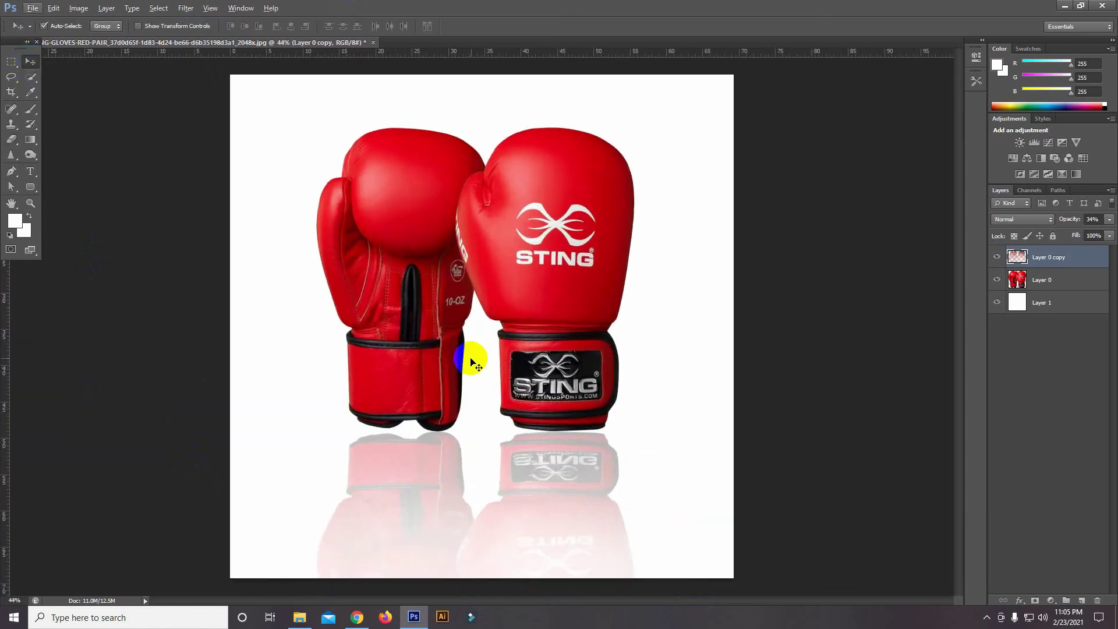
scroll(472, 361, "down", 1)
scroll(469, 357, "down", 1)
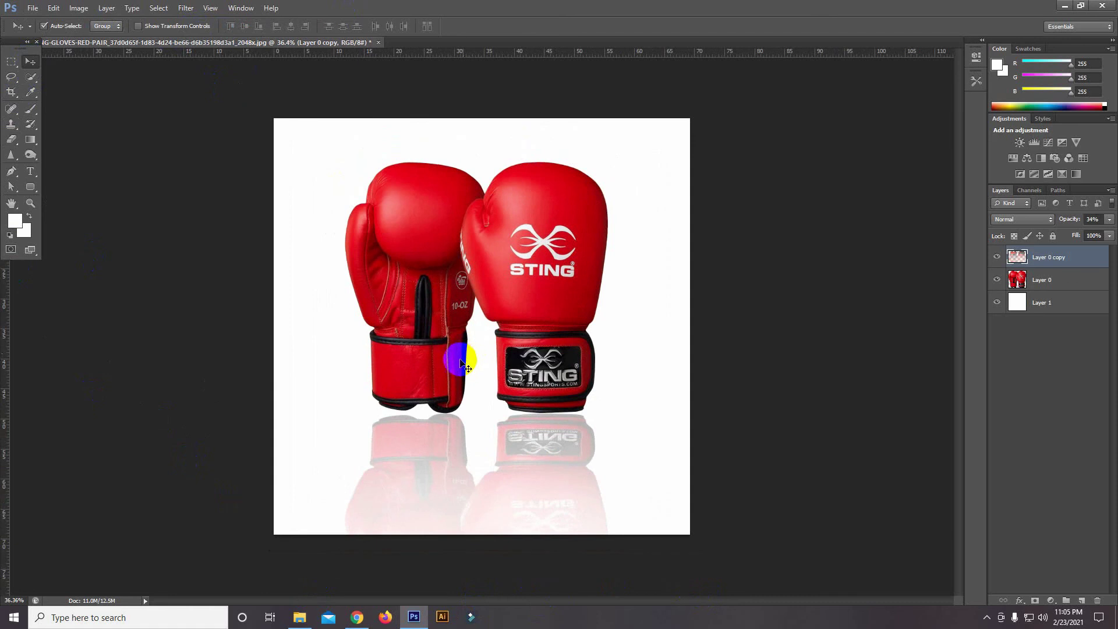
scroll(473, 374, "up", 2)
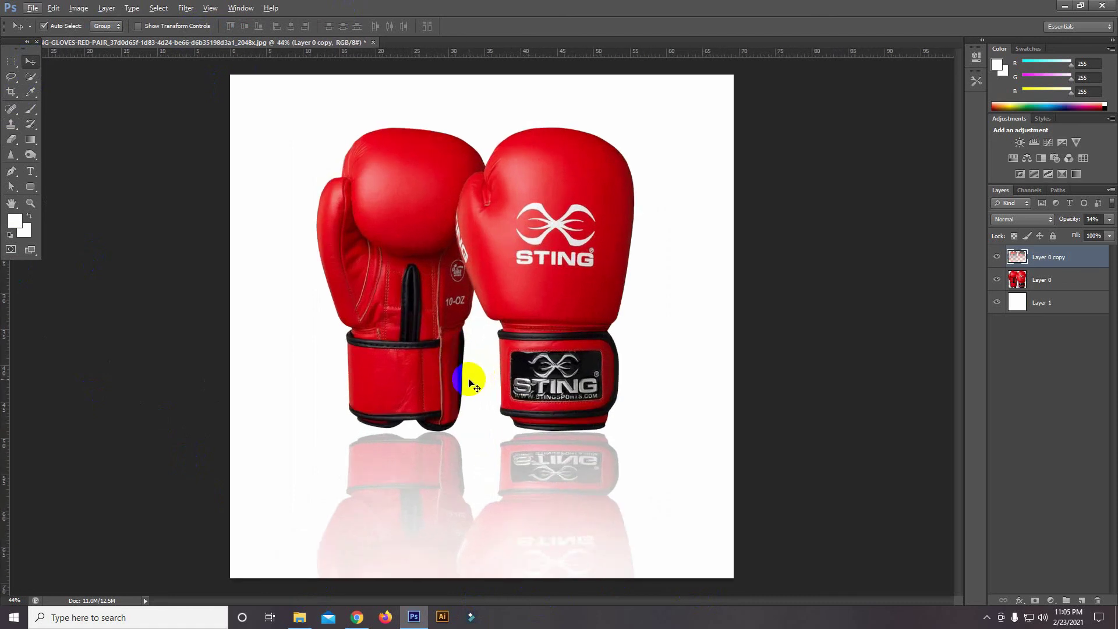